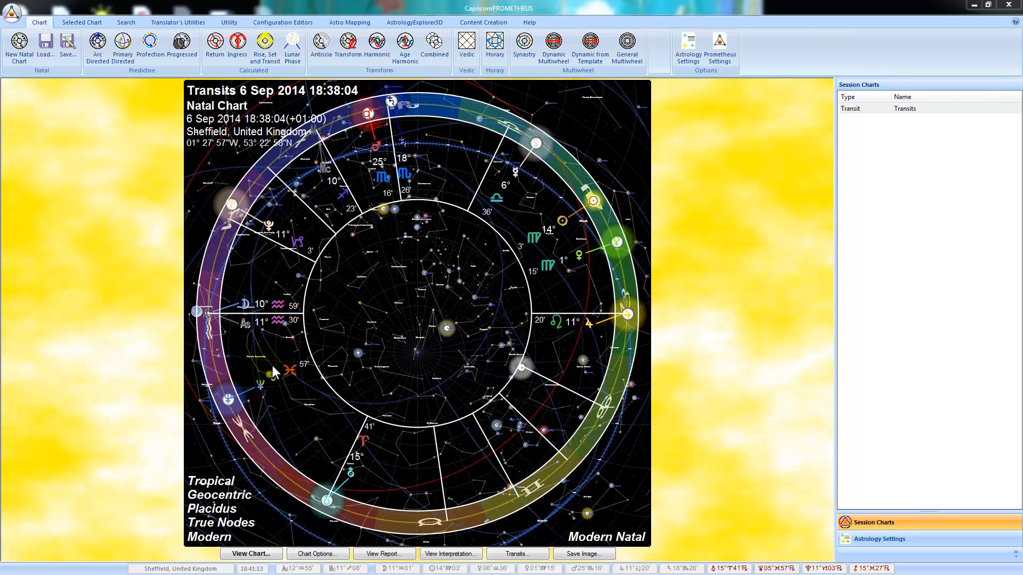
Change the transits chart's preview wheel design to Euro Web #1 w/bitmaps.
click(741, 183)
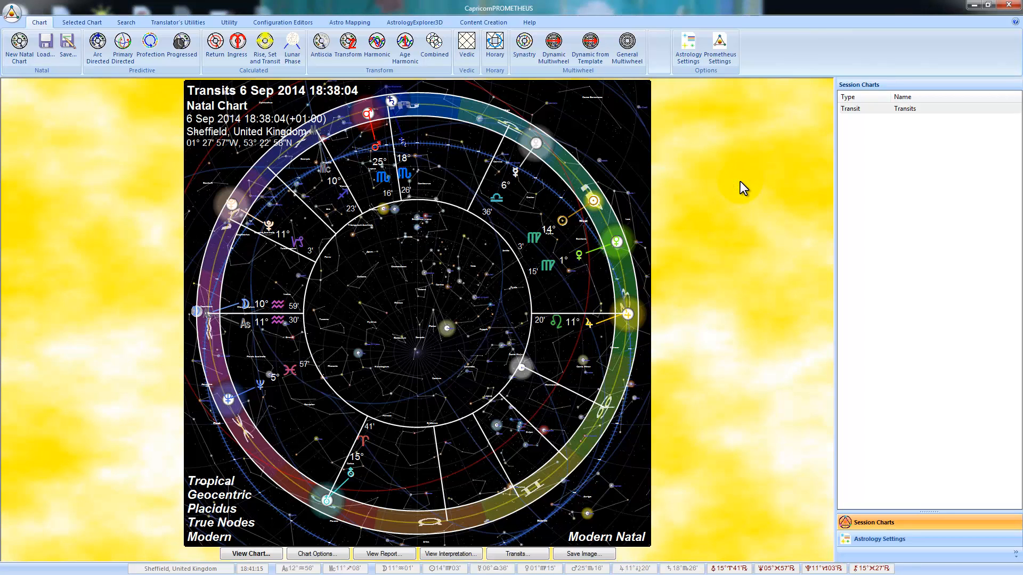
right_click(730, 139)
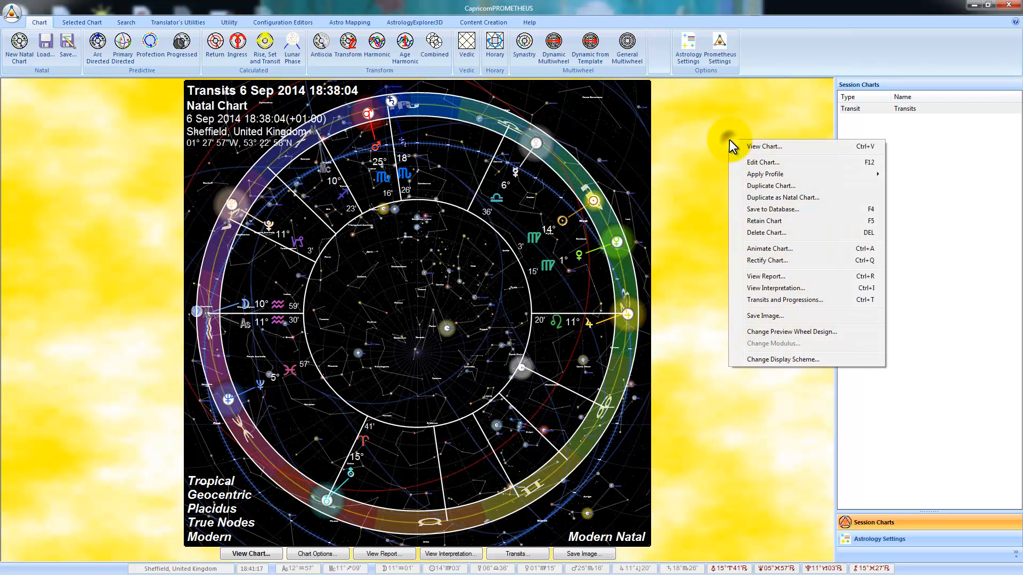
click(792, 334)
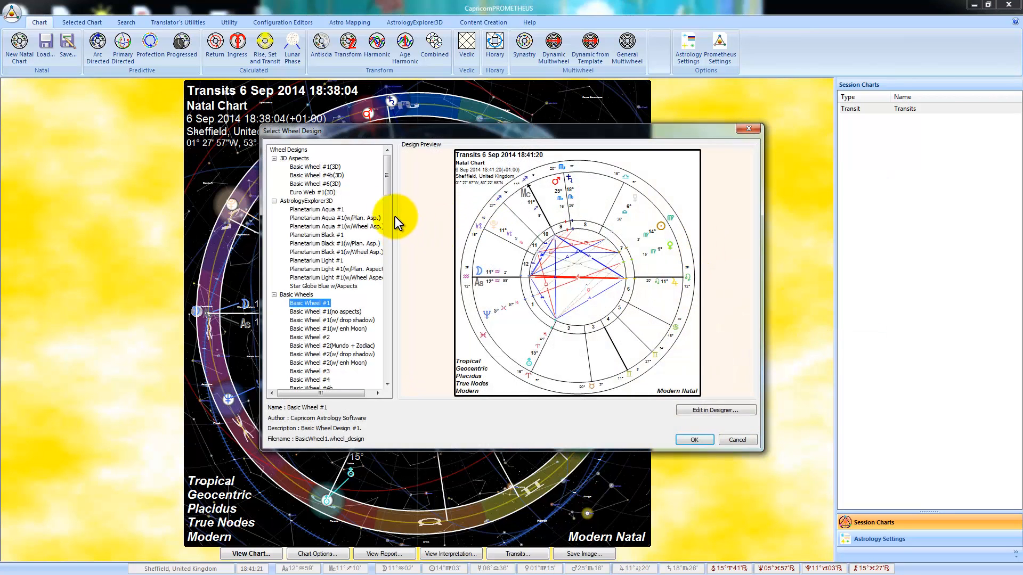
drag(392, 183, 387, 196)
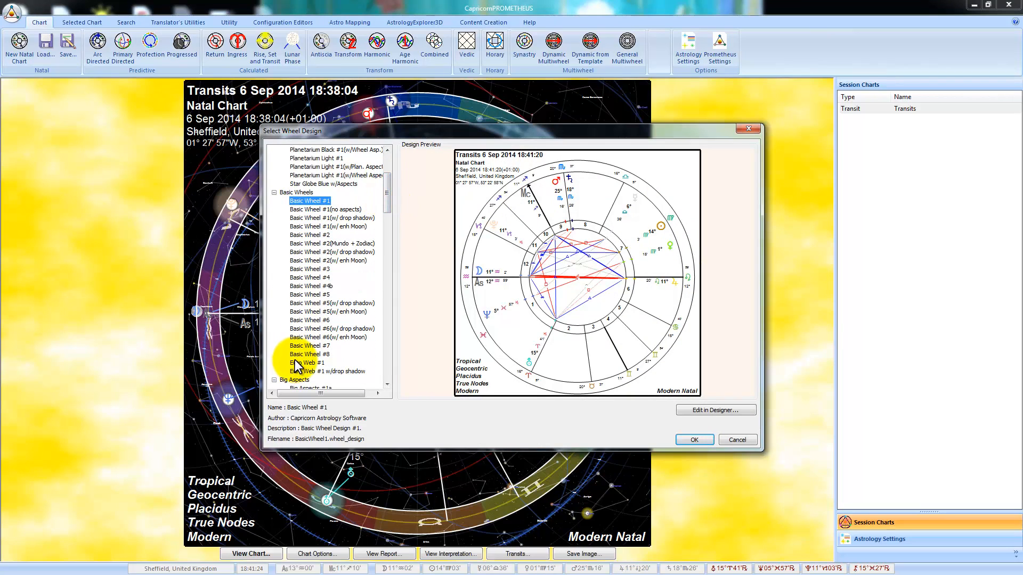
drag(392, 201, 391, 237)
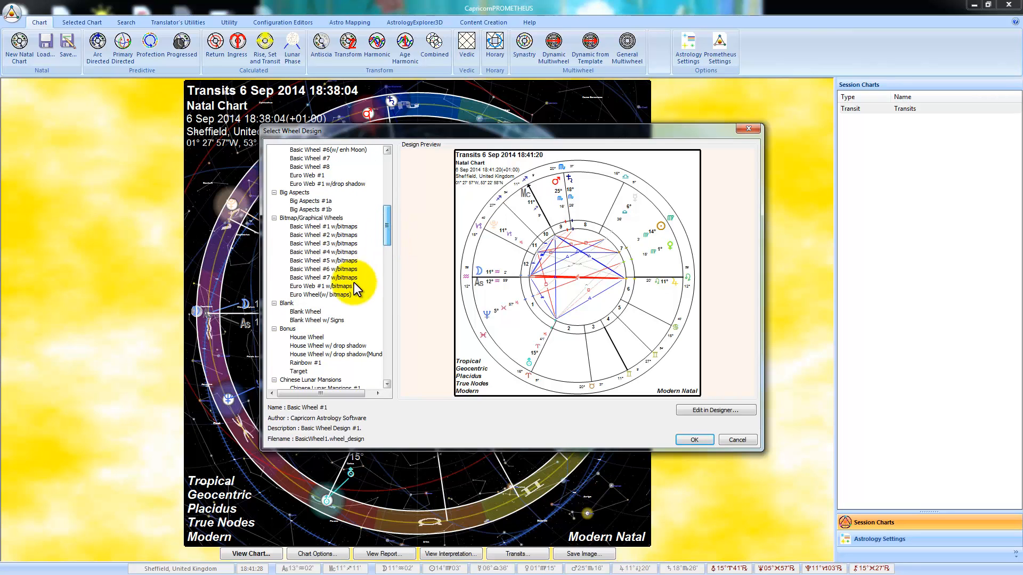
click(343, 286)
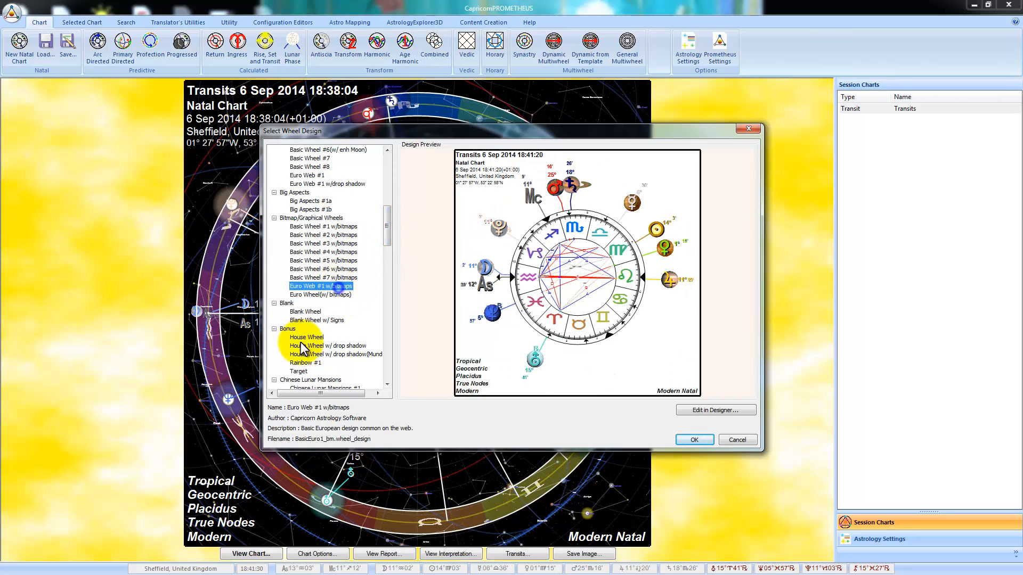
click(681, 436)
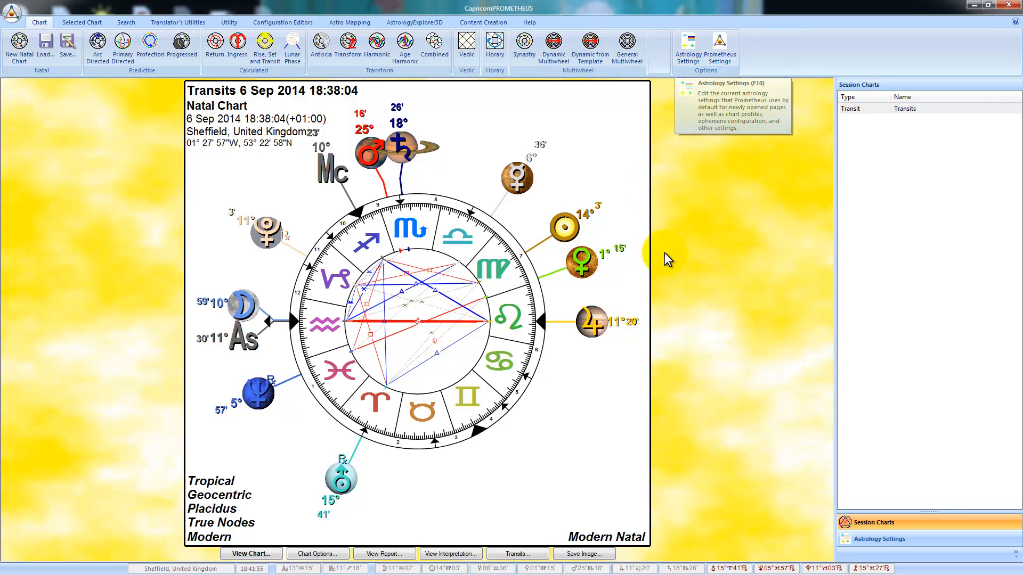
Open the display scheme selection for the Screen entry of the astrology settings.
click(863, 547)
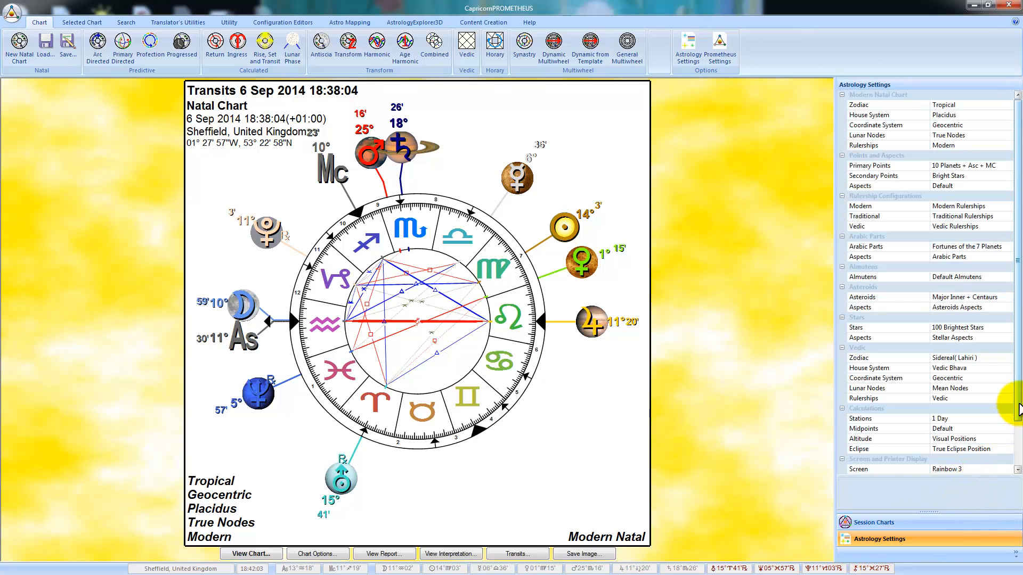
scroll(1017, 410, down, 2)
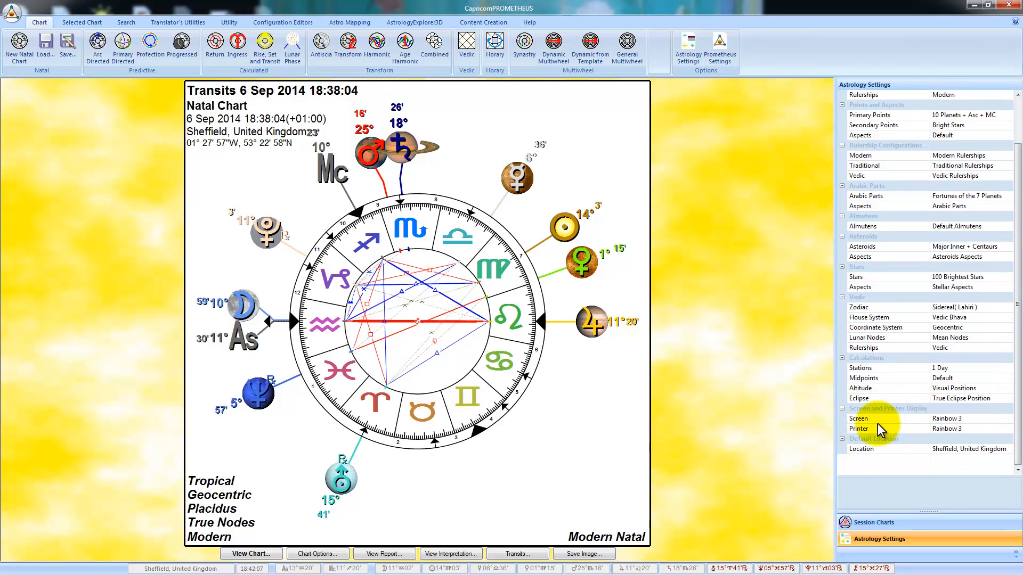
click(964, 420)
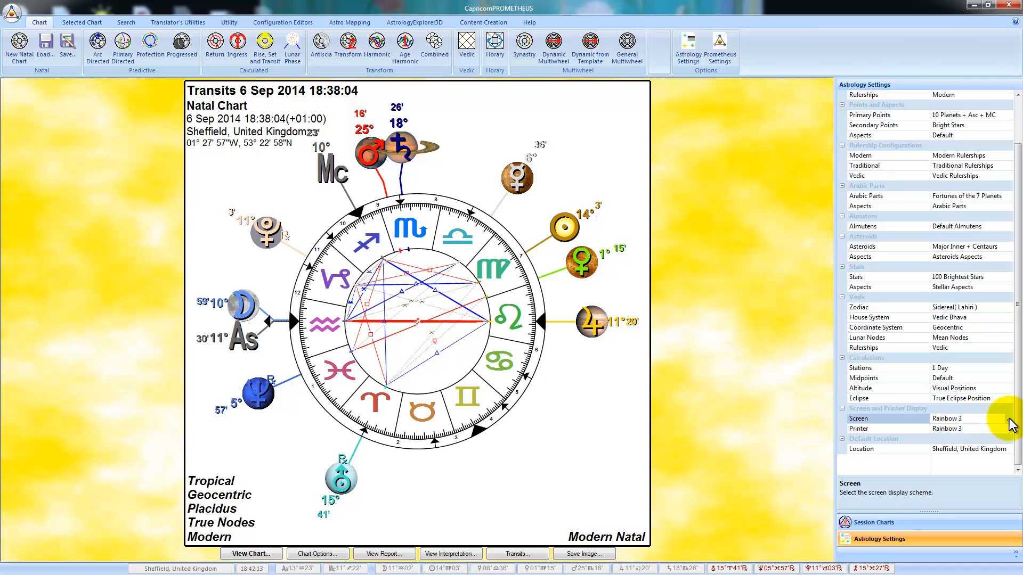
click(893, 429)
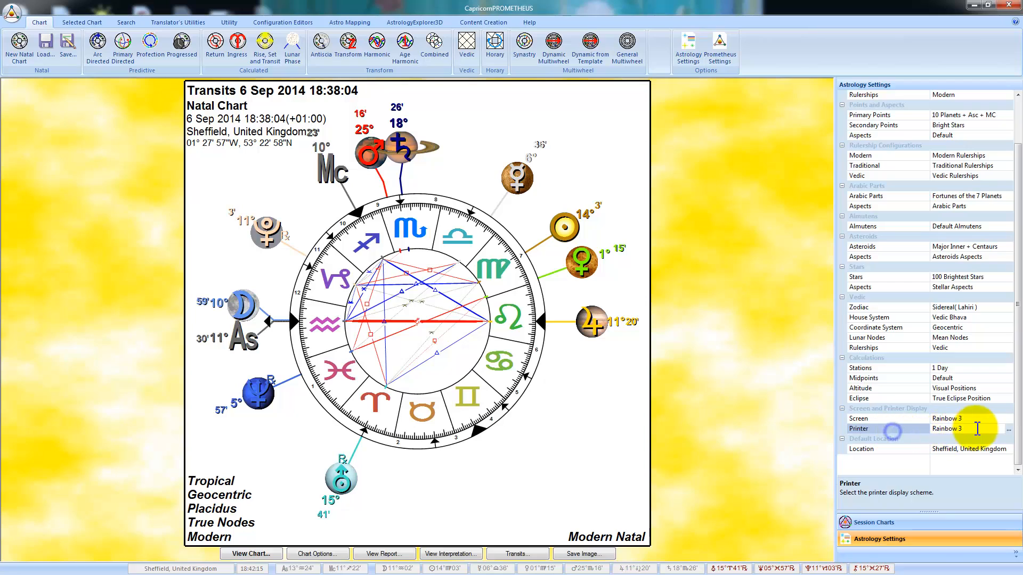
click(990, 418)
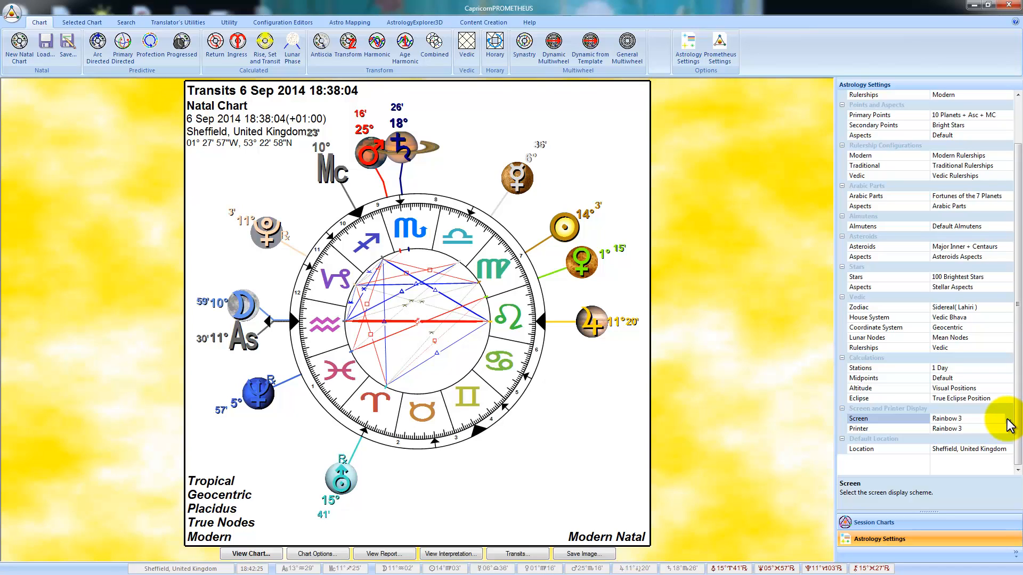
click(1008, 419)
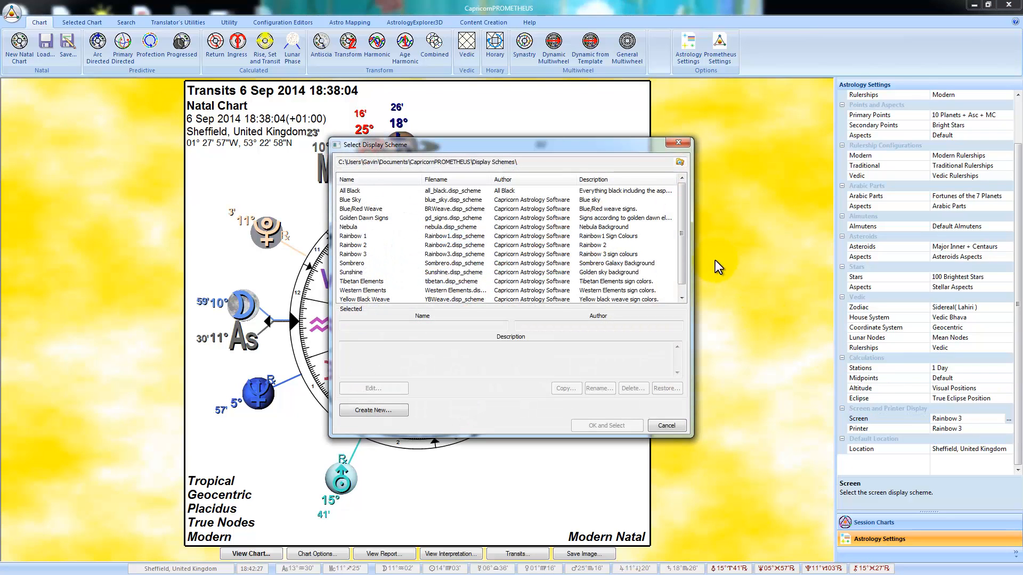
Copy the Rainbow 3 display scheme to a new file named Rainbow3b.disp_scheme.
mouse_move(680, 210)
mouse_down()
mouse_move(683, 261)
mouse_move(688, 199)
mouse_up()
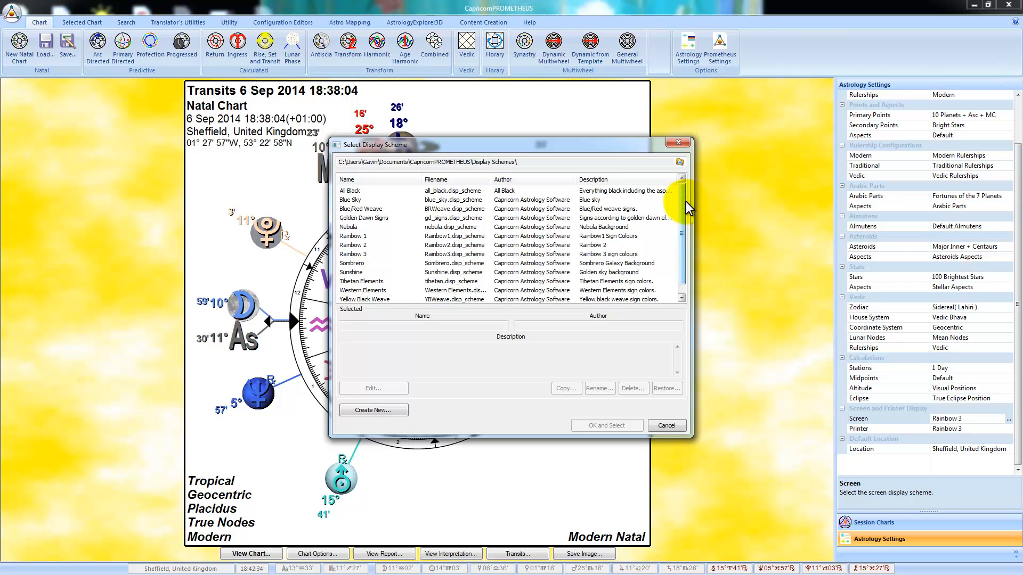
drag(685, 202, 680, 228)
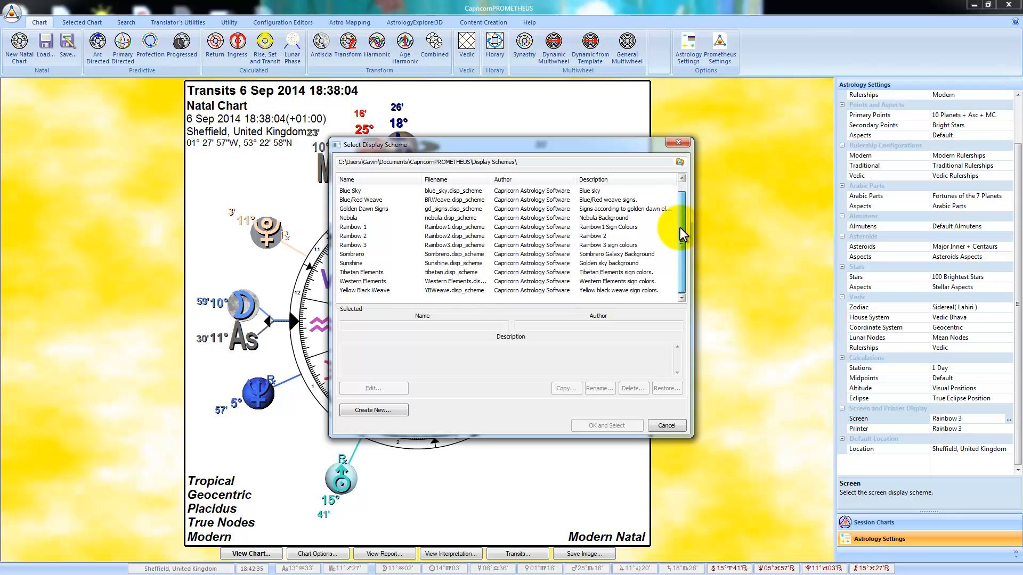
click(391, 245)
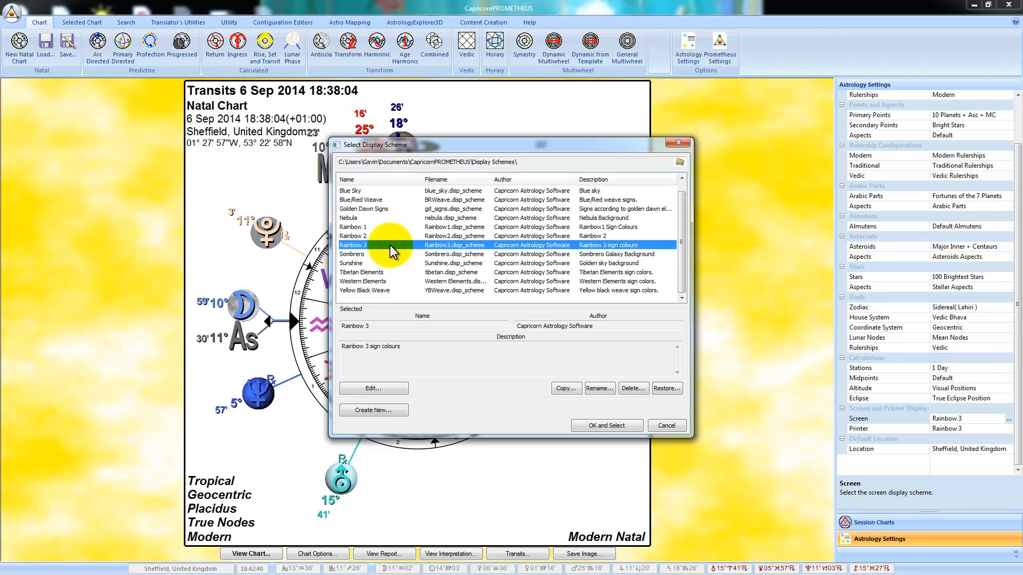
click(568, 393)
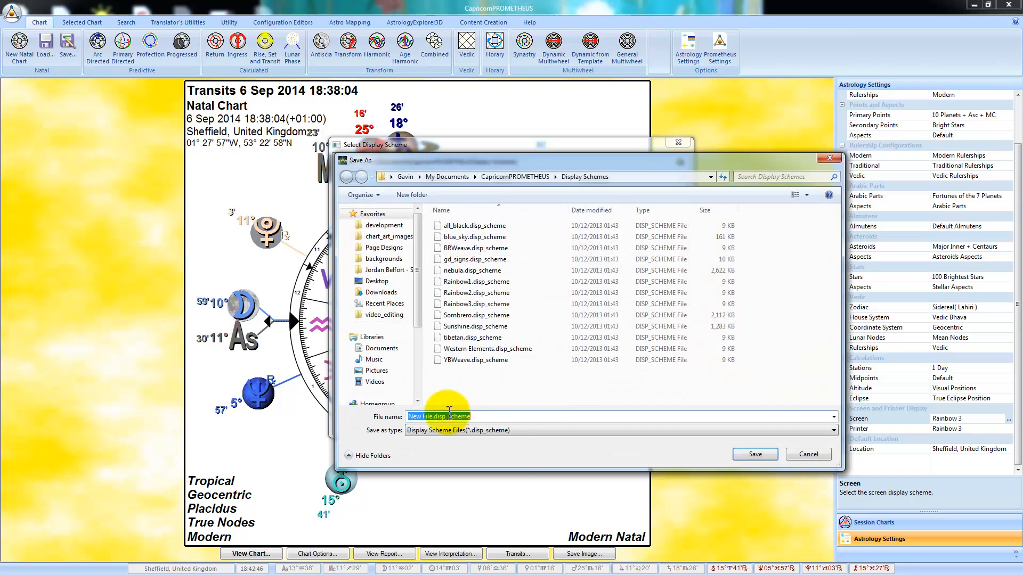
click(434, 417)
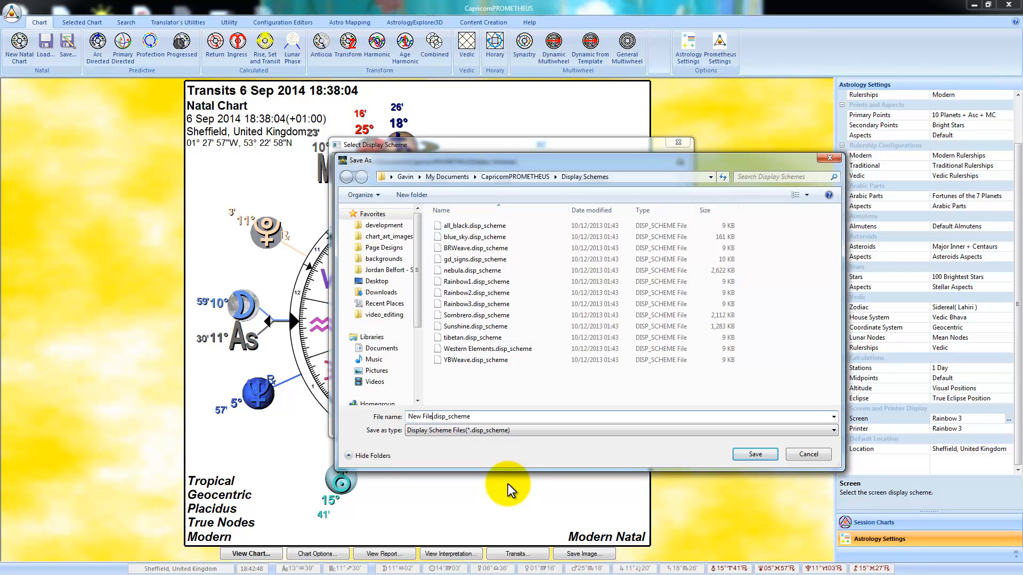
key(shift+Home)
text(Rainbow3b)
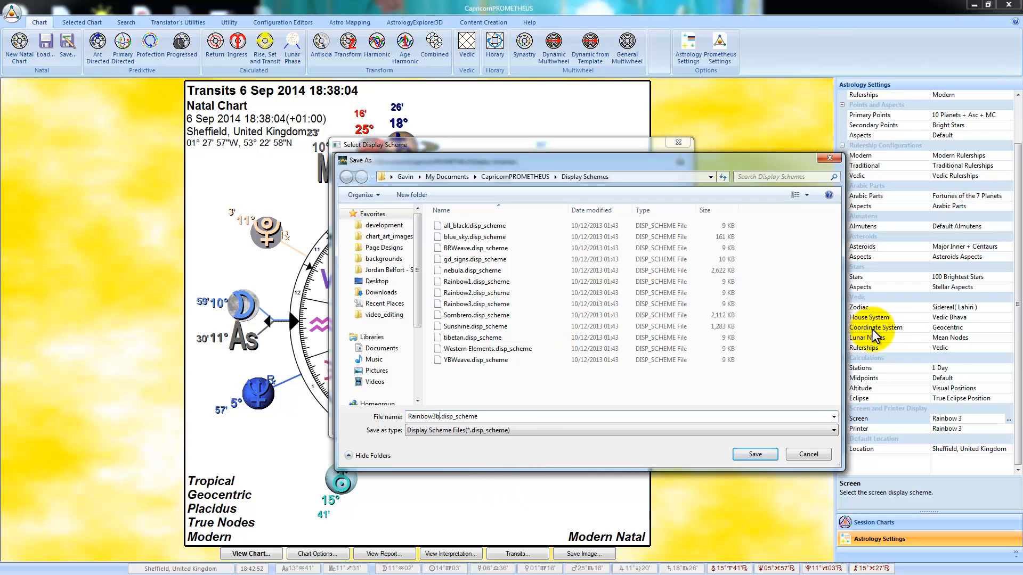
click(756, 453)
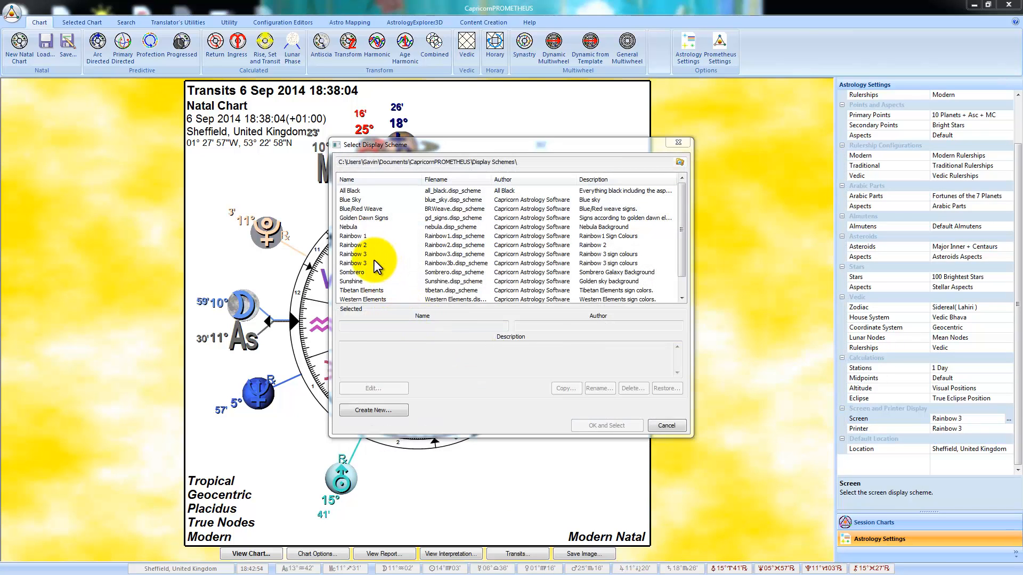
Open the copied scheme Rainbow3b.disp_scheme for editing and change its name to Rainbow 3b.
click(374, 263)
click(392, 388)
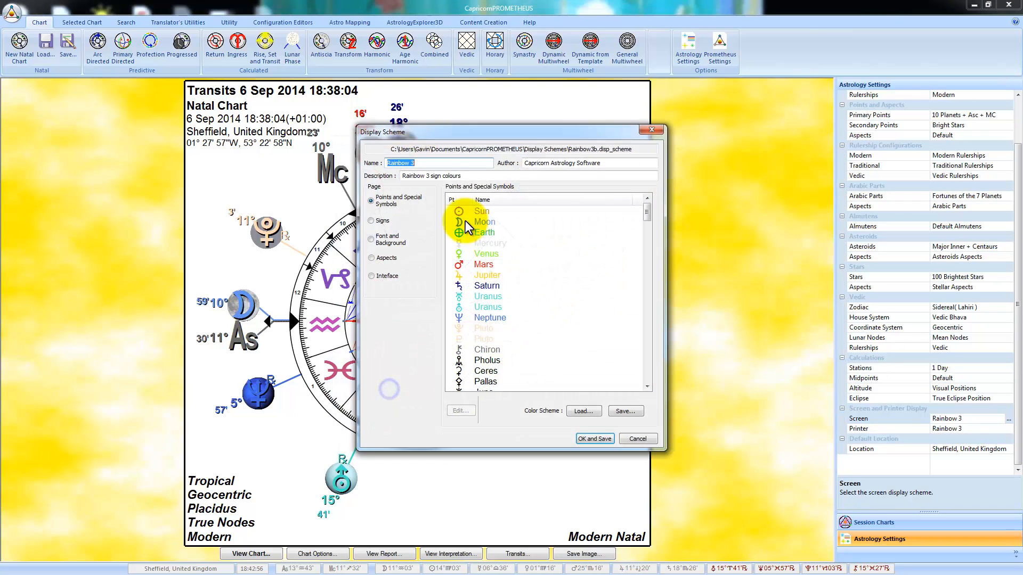
text(b)
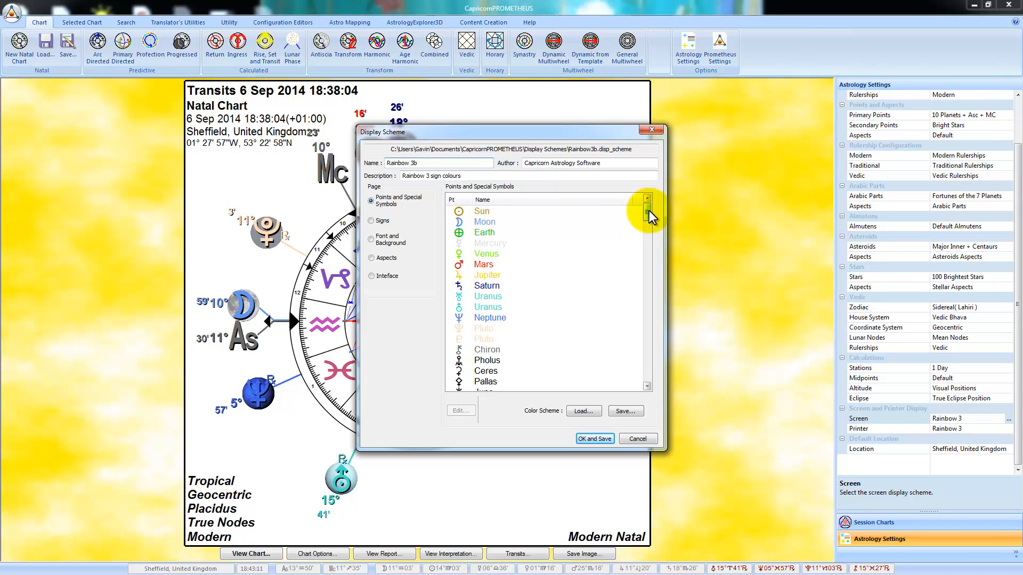
Examine the font, glyph, colour and alpha settings of the Sun symbol.
click(487, 212)
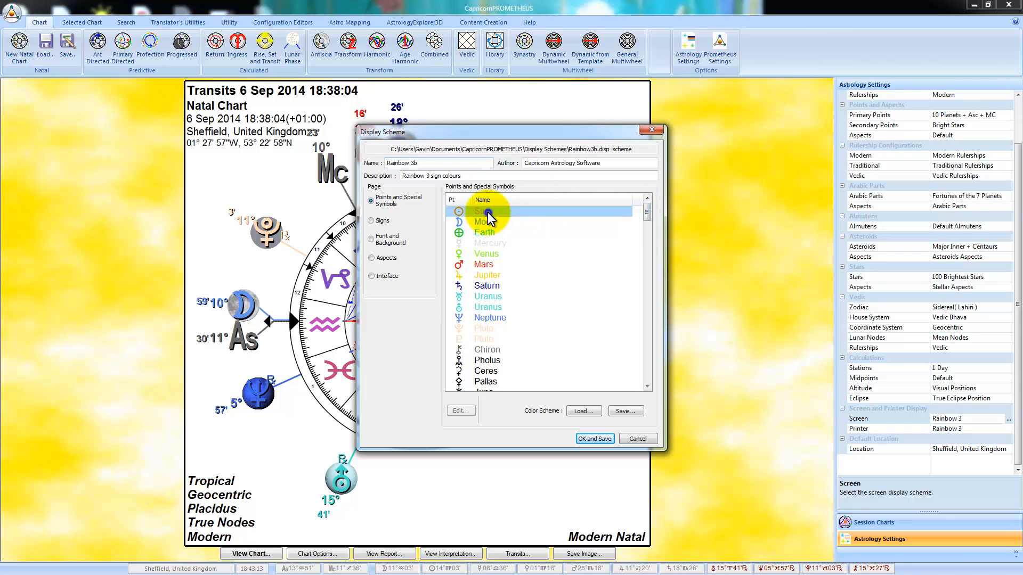
double_click(487, 212)
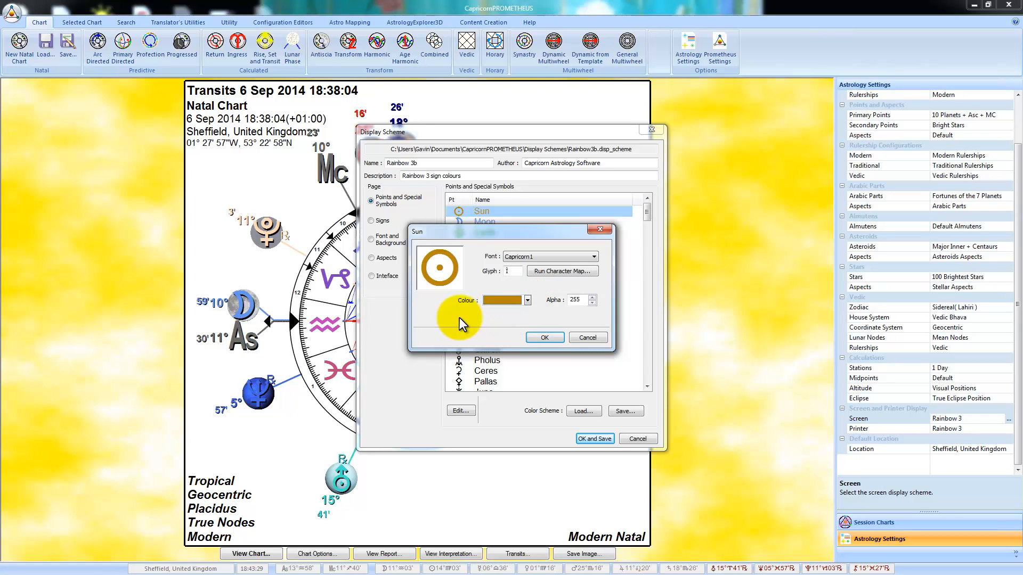
click(588, 339)
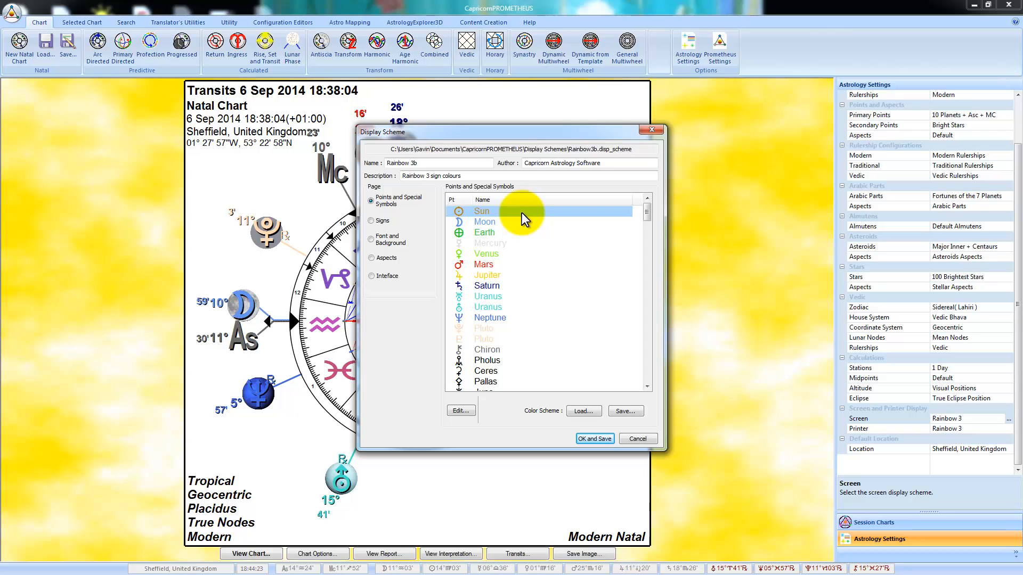
Change the Moon symbol's colour to a near-white shade in the Rainbow 3b scheme.
double_click(487, 223)
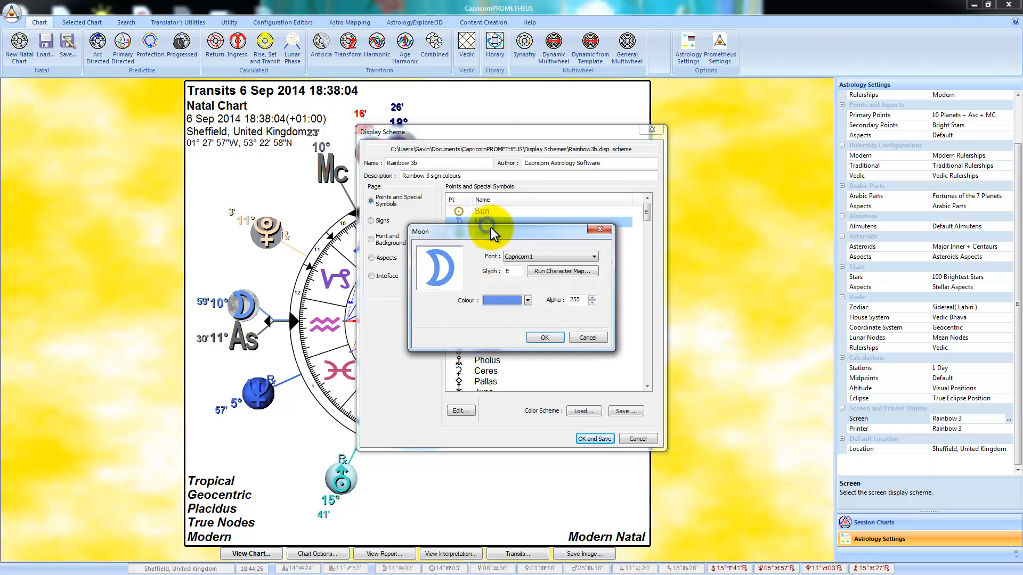
click(503, 300)
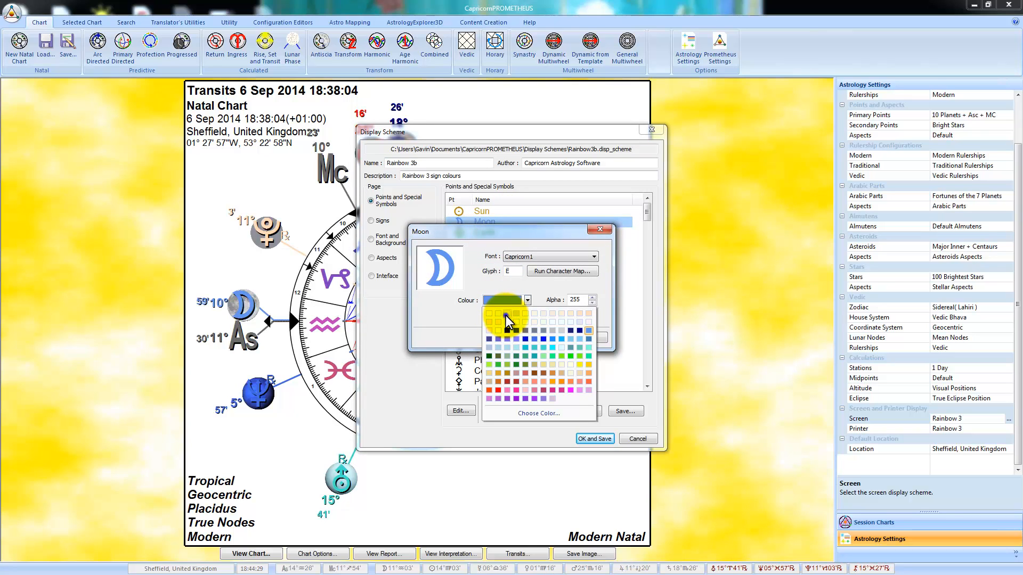
click(506, 316)
click(534, 337)
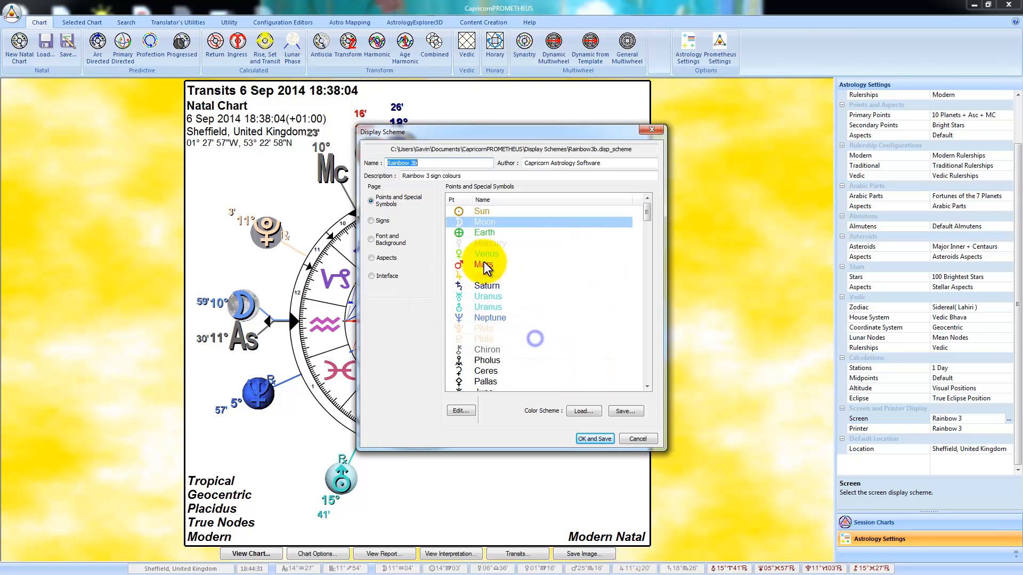
Change the Mercury symbol's colour to dark blue in the Rainbow 3b scheme.
click(490, 244)
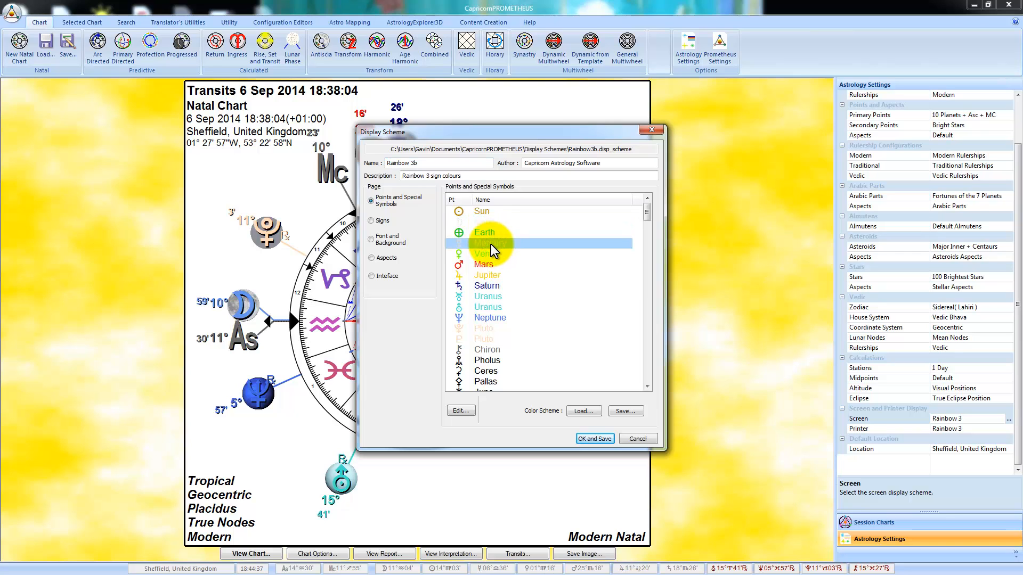
double_click(490, 244)
click(506, 301)
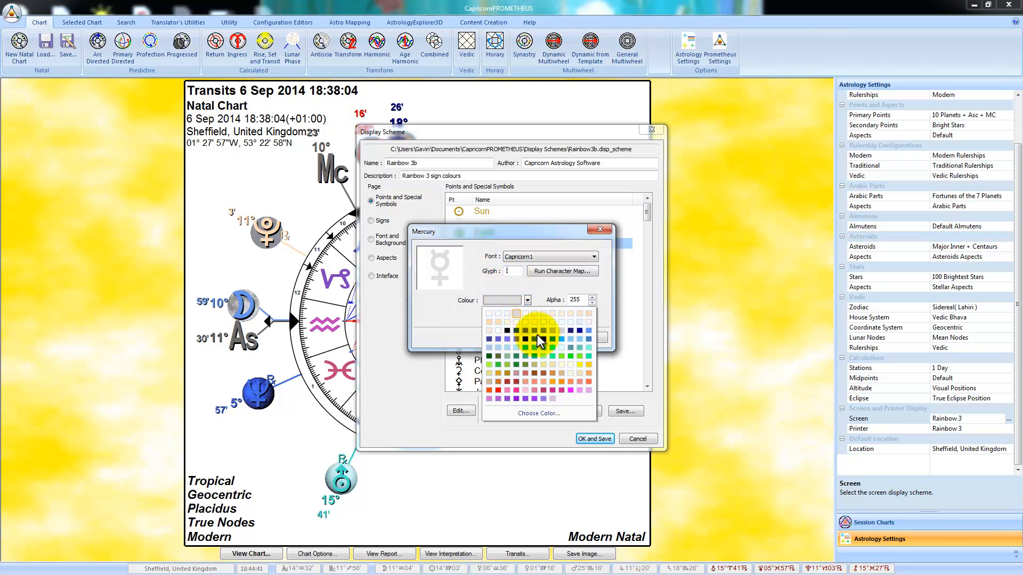
click(570, 333)
click(551, 336)
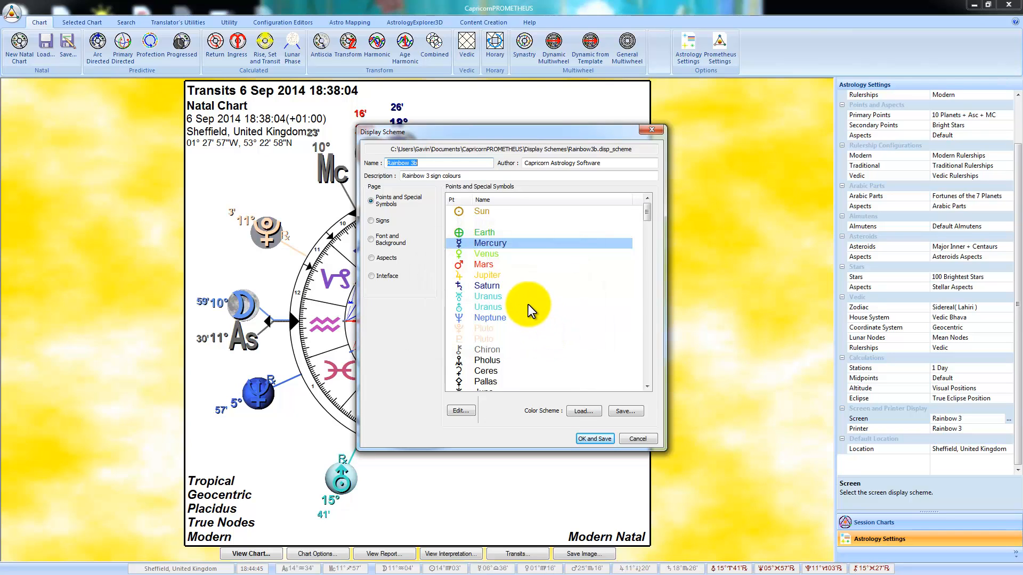
Change the Venus symbol's colour to a custom pale yellow with luminance 219.
double_click(490, 255)
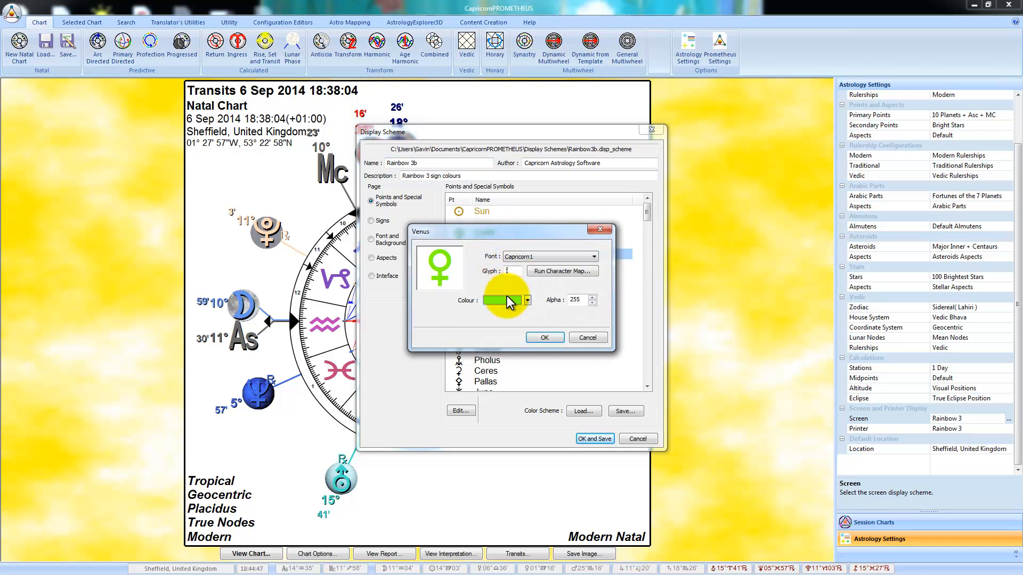
click(509, 302)
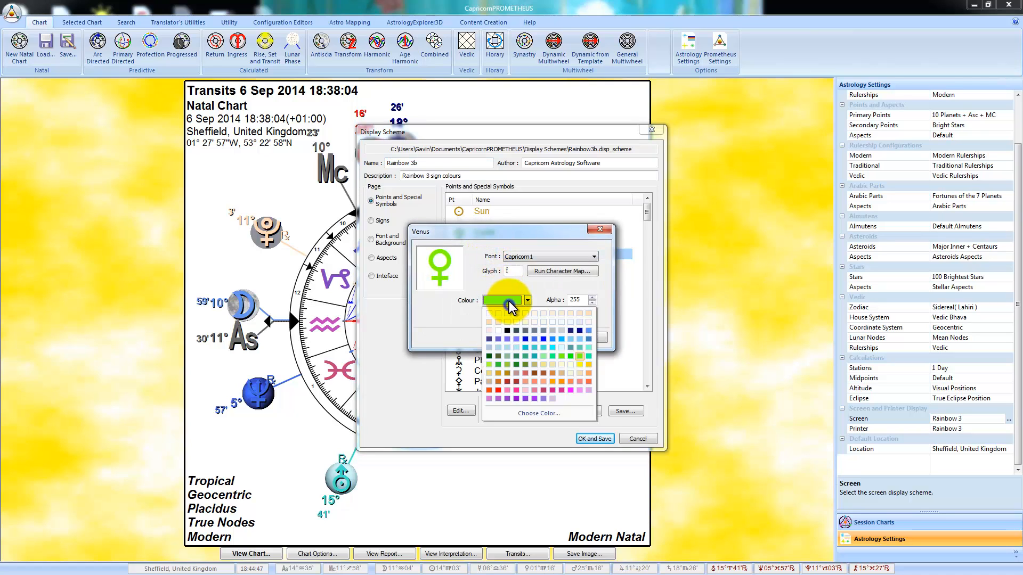
click(570, 366)
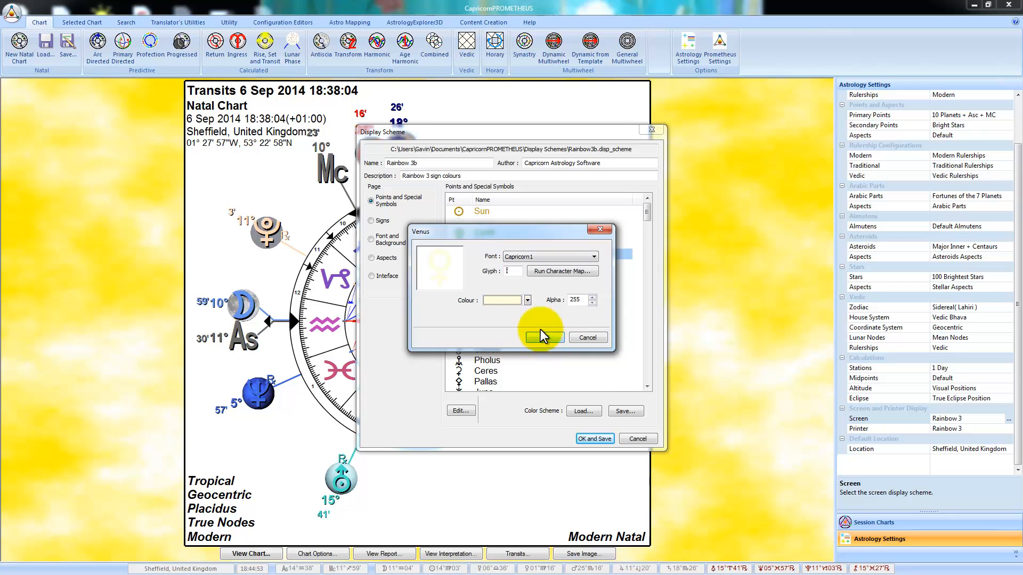
click(527, 301)
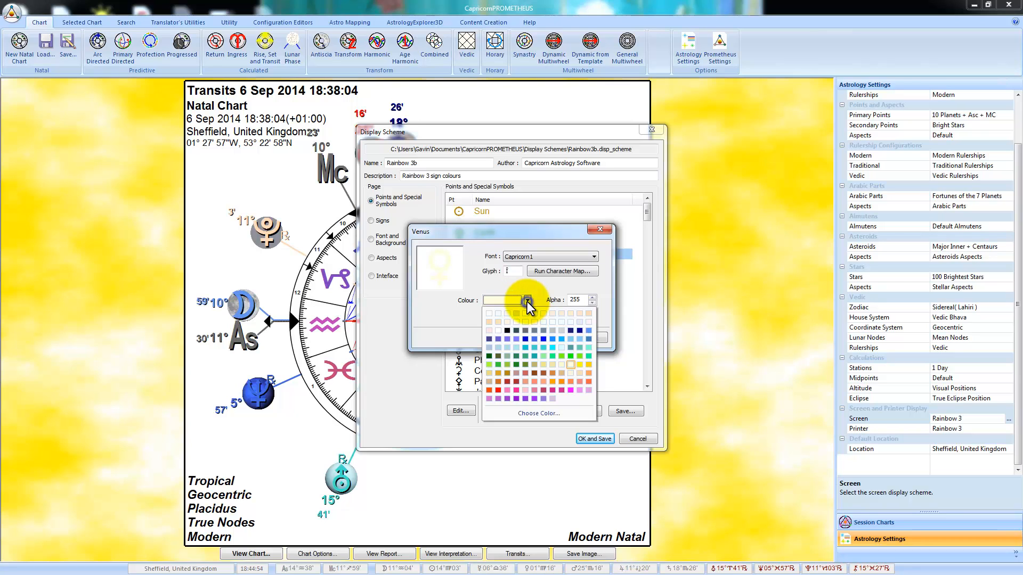
click(536, 414)
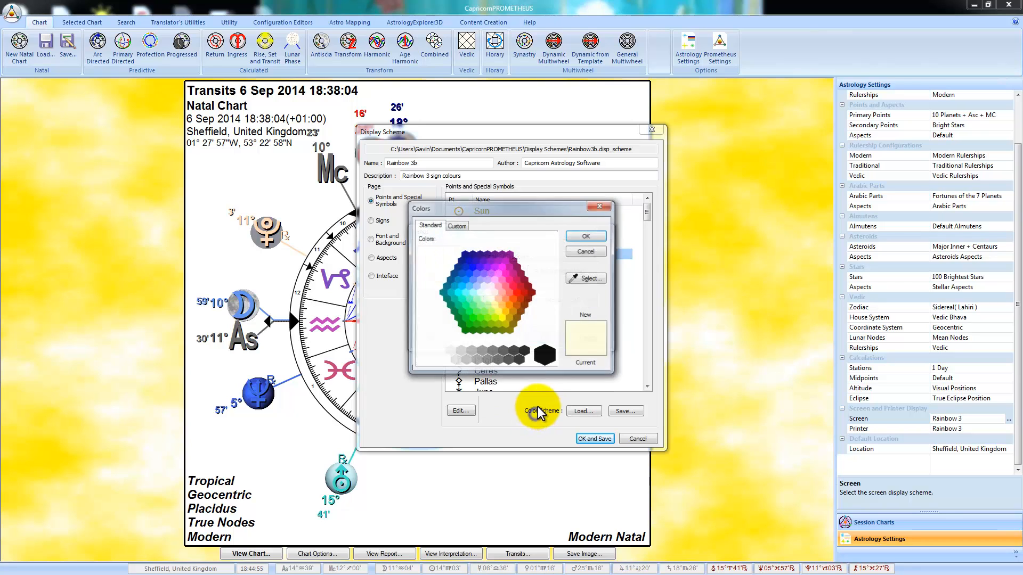
click(454, 225)
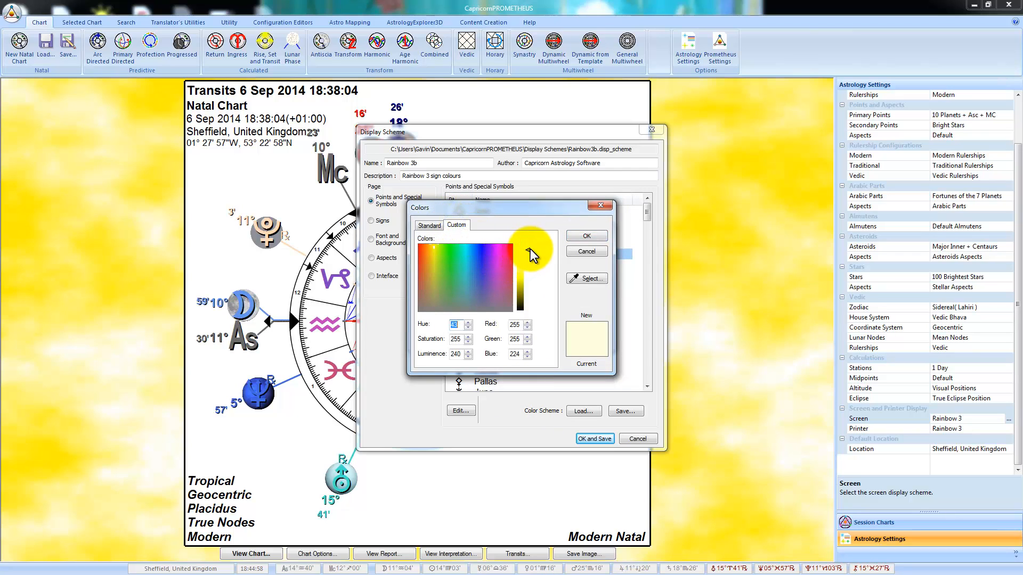
drag(529, 248, 529, 254)
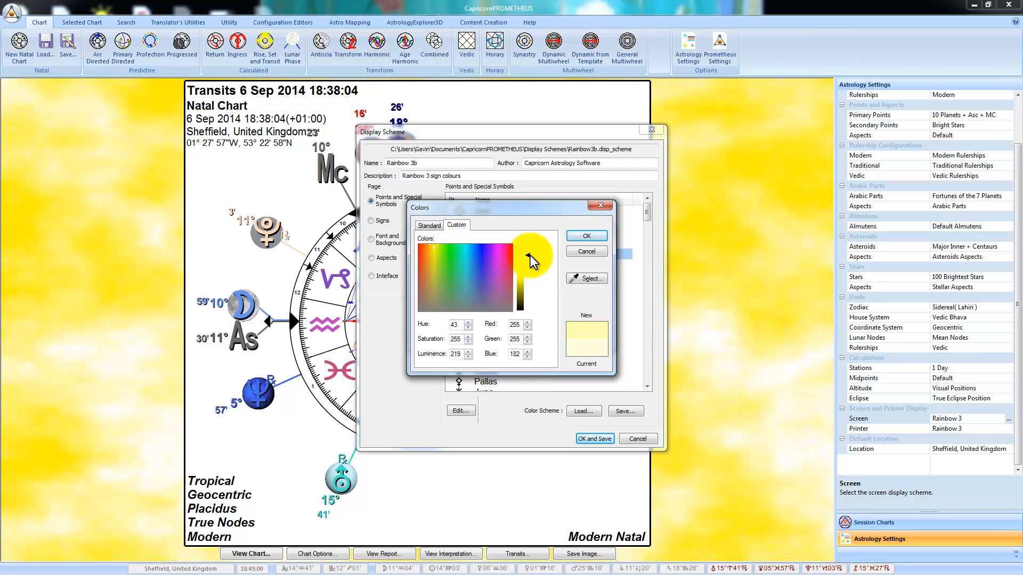
drag(513, 204, 741, 211)
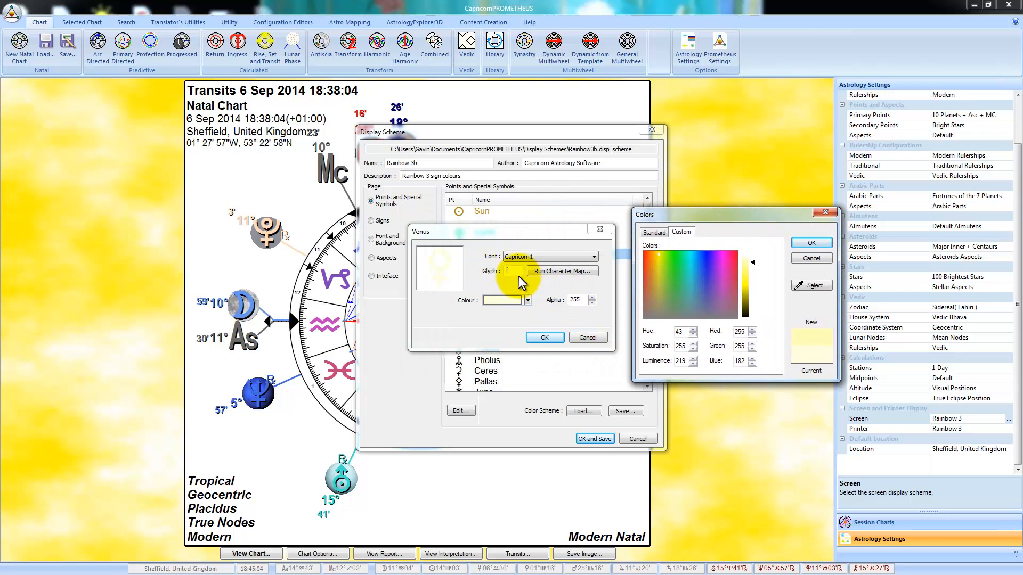
click(809, 243)
click(546, 337)
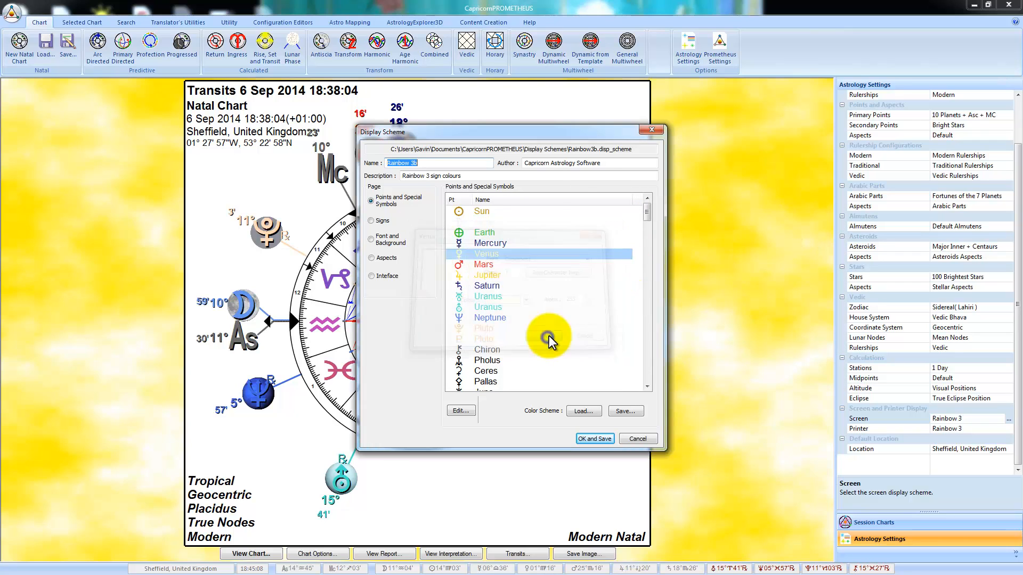
Change the Jupiter symbol's colour to Saddle Brown.
click(494, 266)
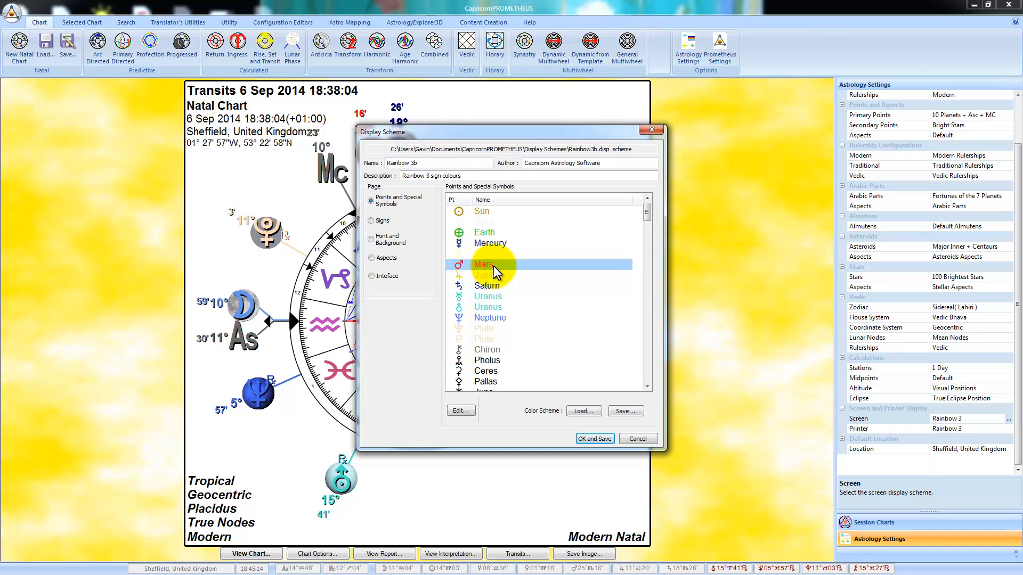
click(494, 275)
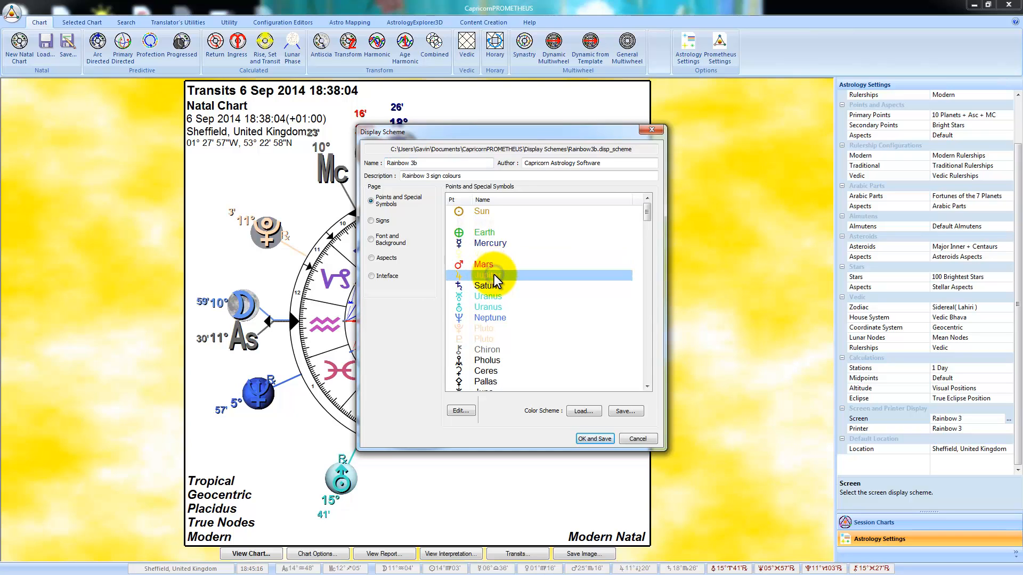
double_click(494, 275)
click(501, 301)
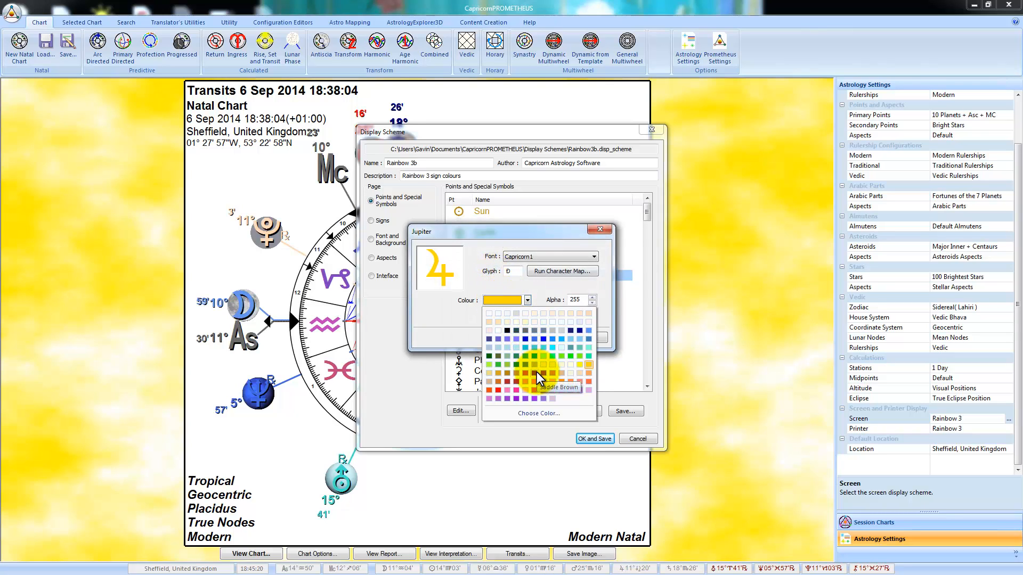
click(536, 372)
click(538, 336)
Change the Saturn symbol's colour to black.
click(516, 284)
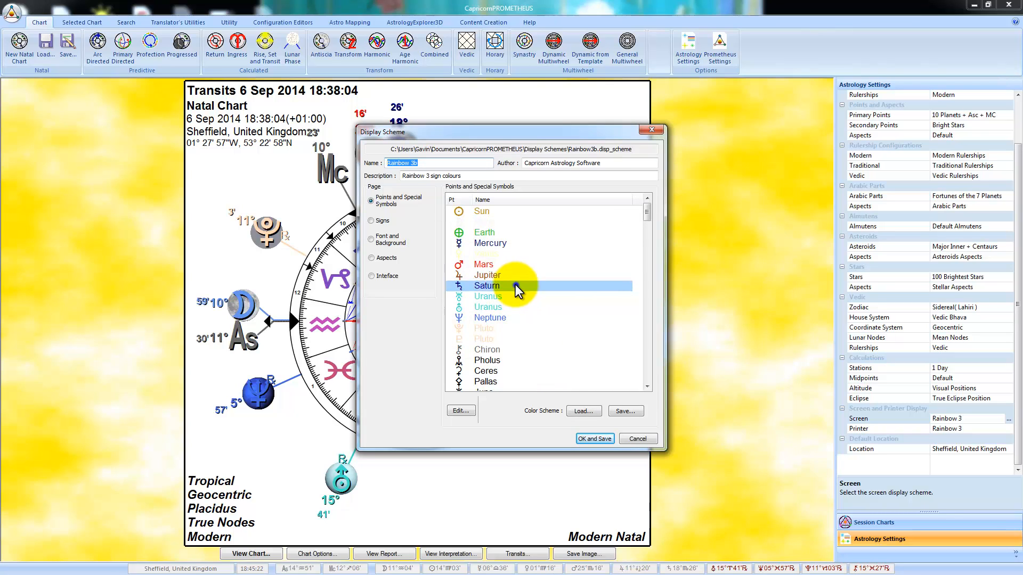
double_click(515, 285)
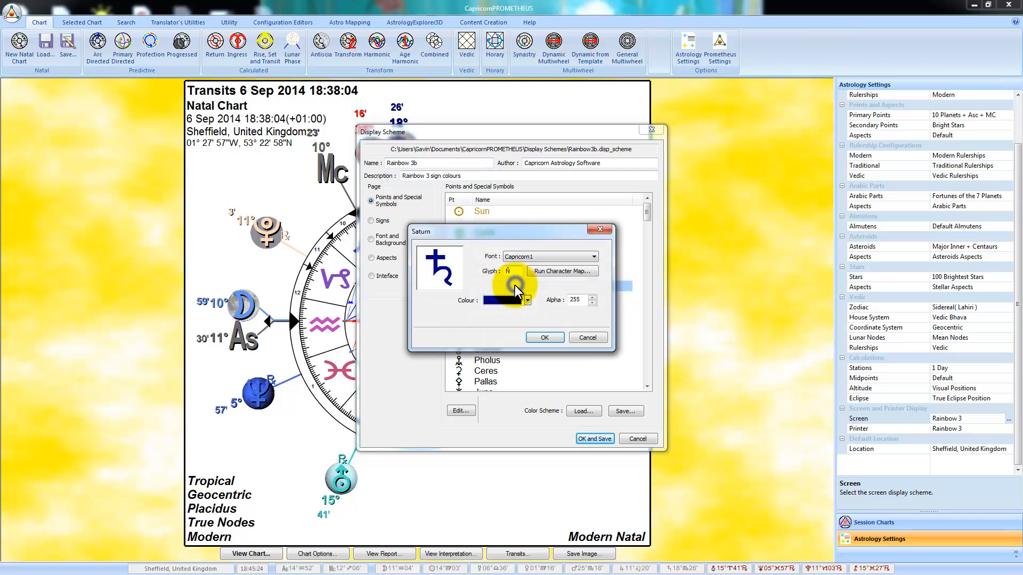
click(504, 301)
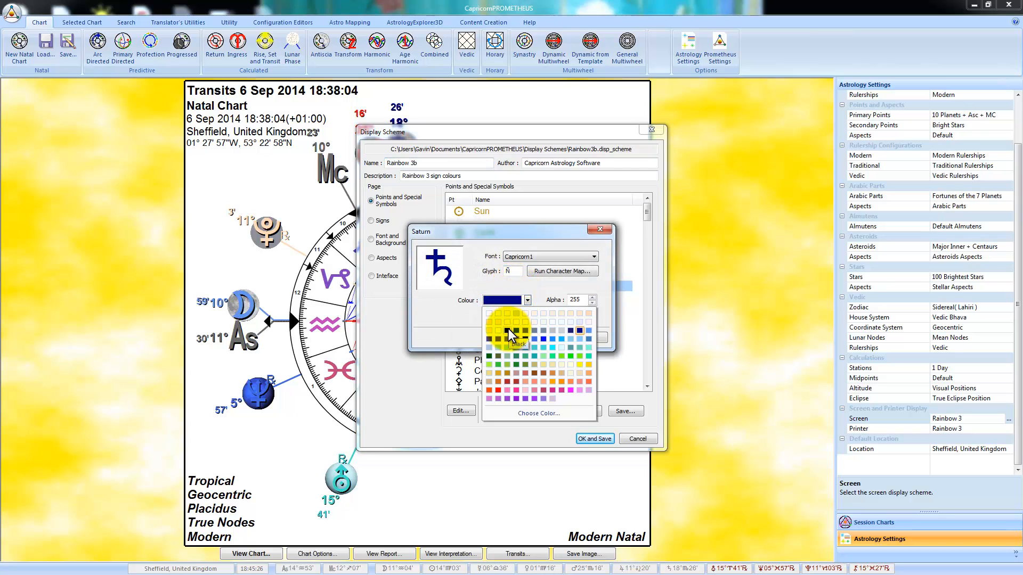
click(508, 328)
click(536, 336)
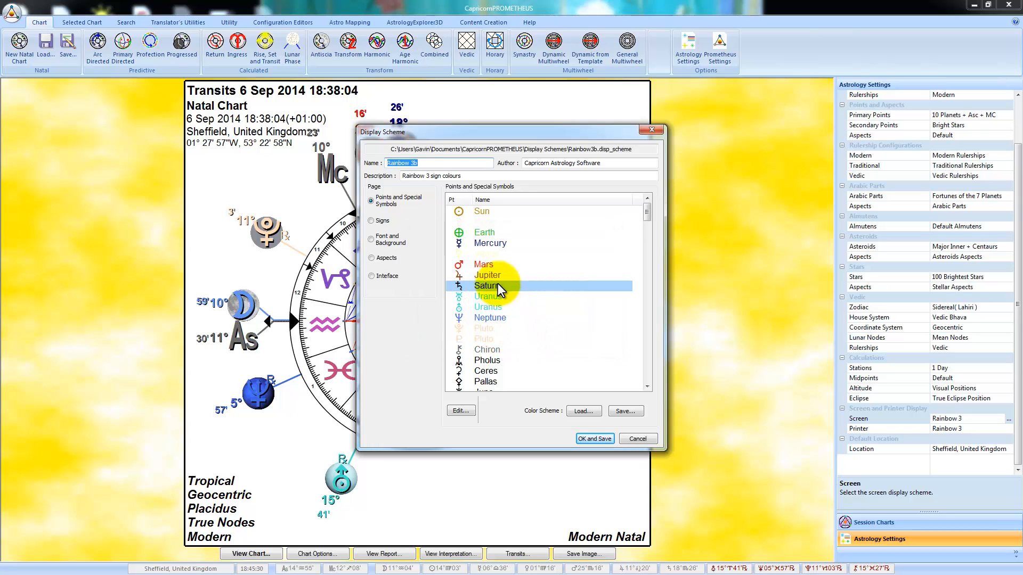
Change the Sun symbol's colour to yellow.
click(500, 210)
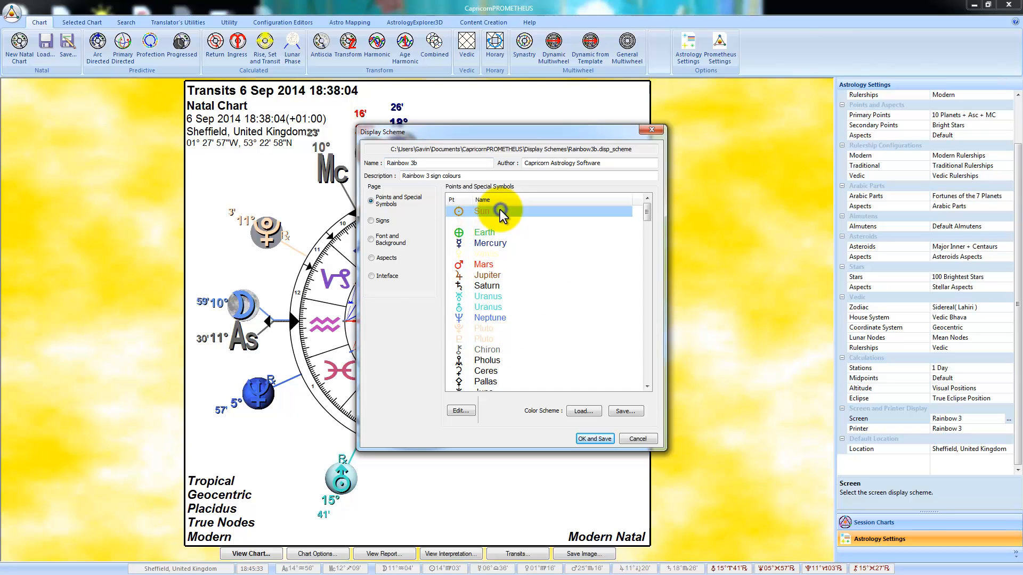
double_click(491, 211)
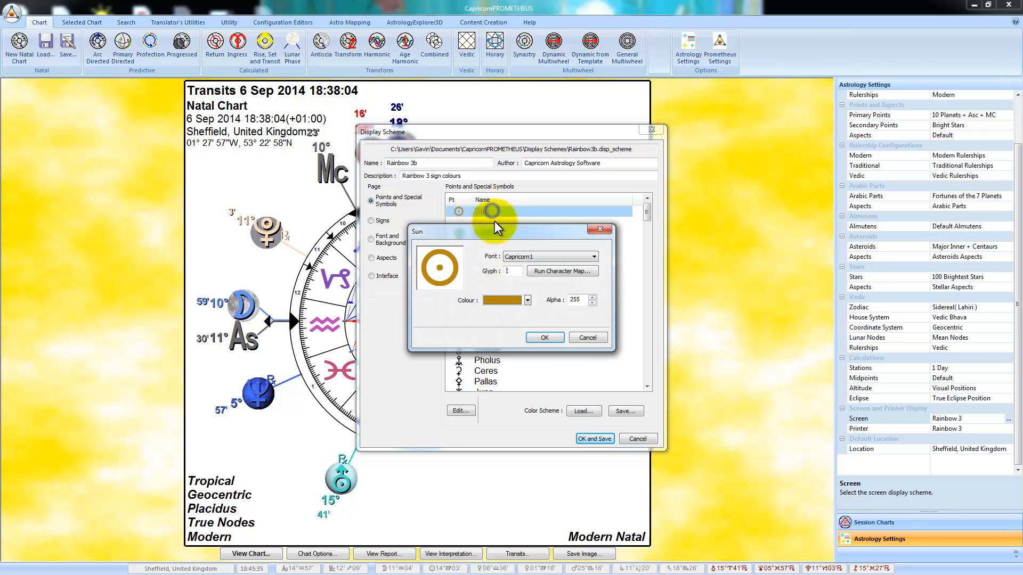
click(505, 301)
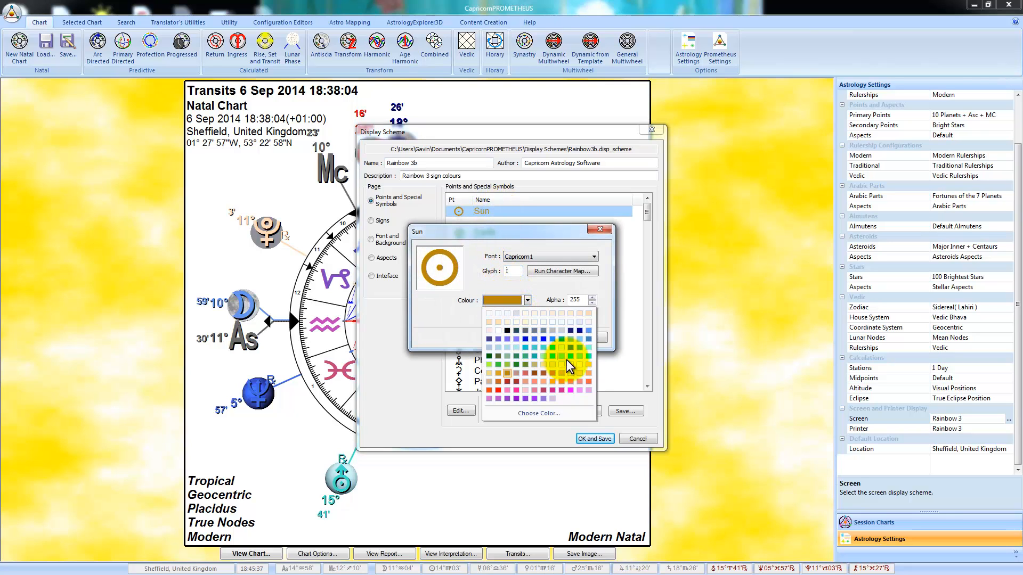
click(580, 363)
click(550, 337)
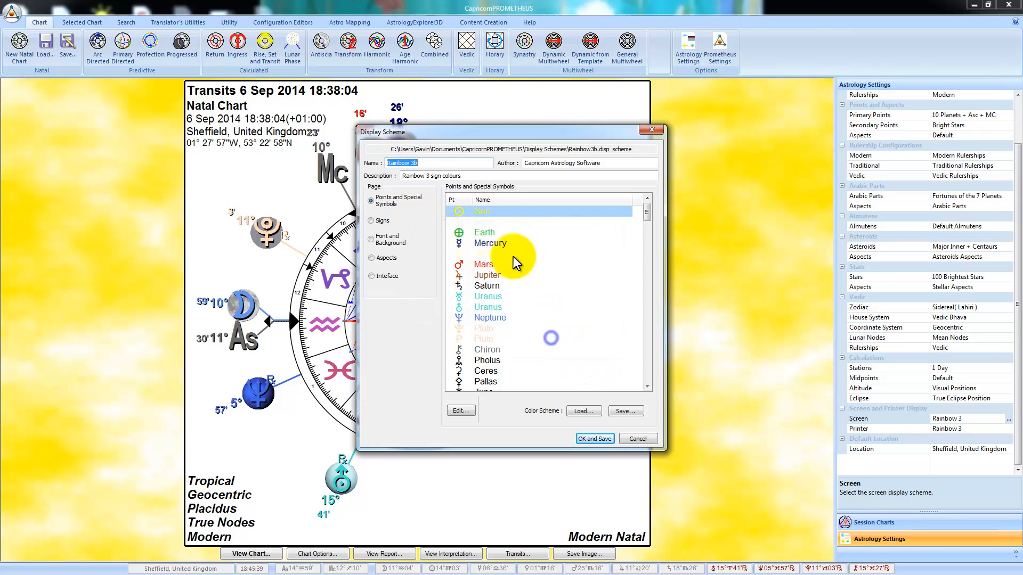
Rename the display scheme from Rainbow 3b to Babylonian.
click(510, 253)
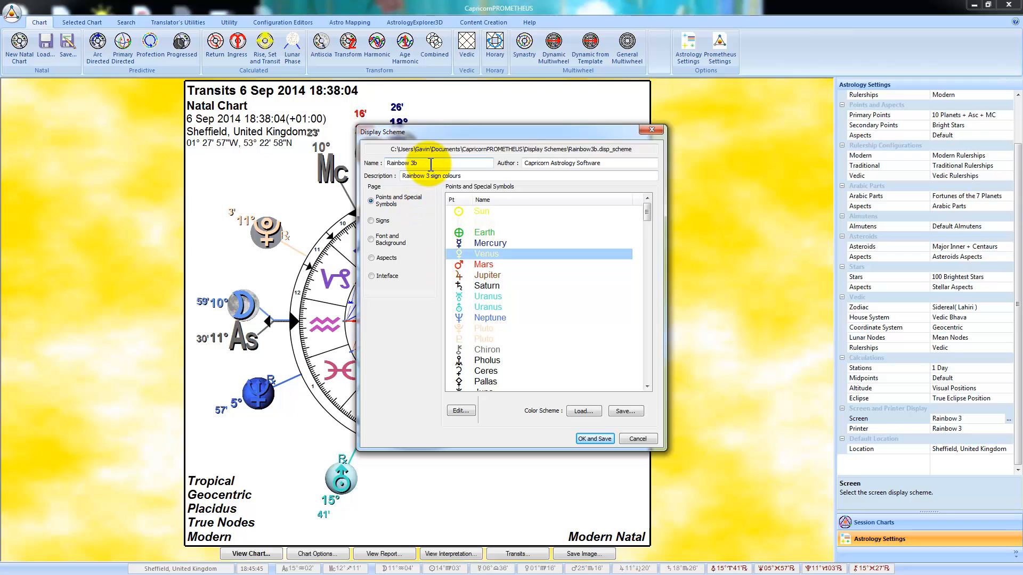
drag(429, 164, 279, 171)
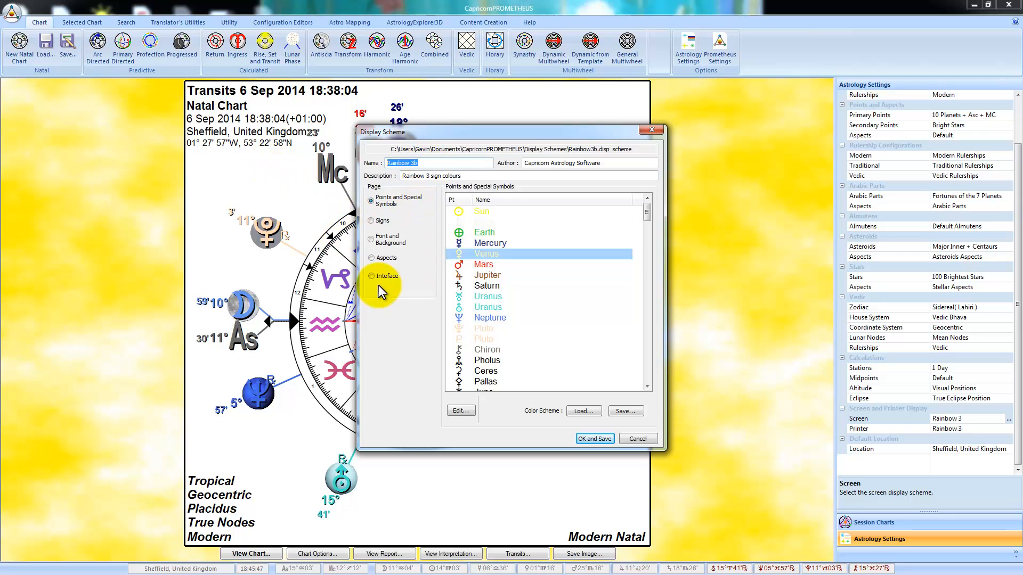
text(Babylonian)
key(Tab)
key(Tab)
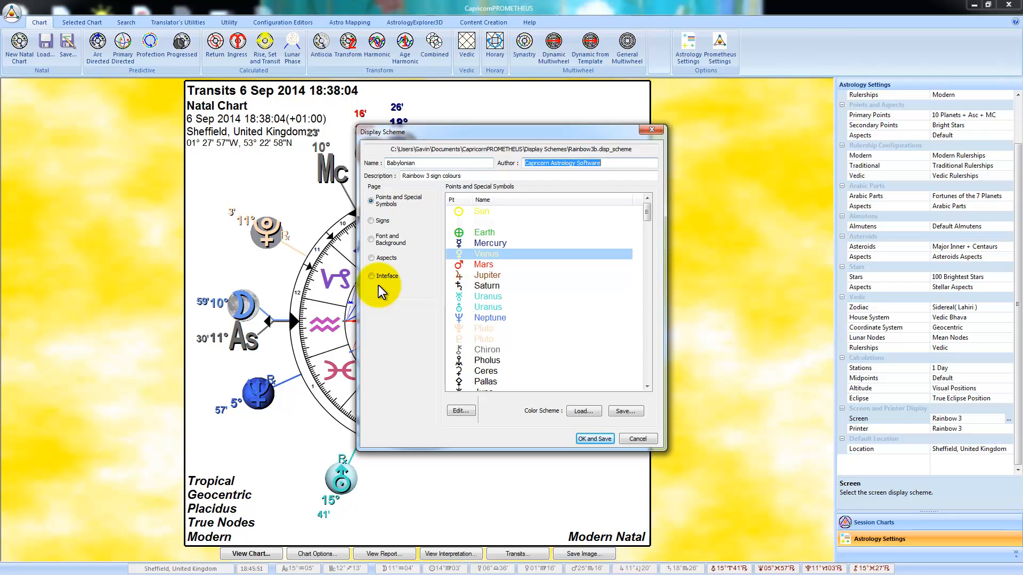
Change the scheme's description to "Bablylonian colours".
key(Home)
key(ctrl+shift+Right)
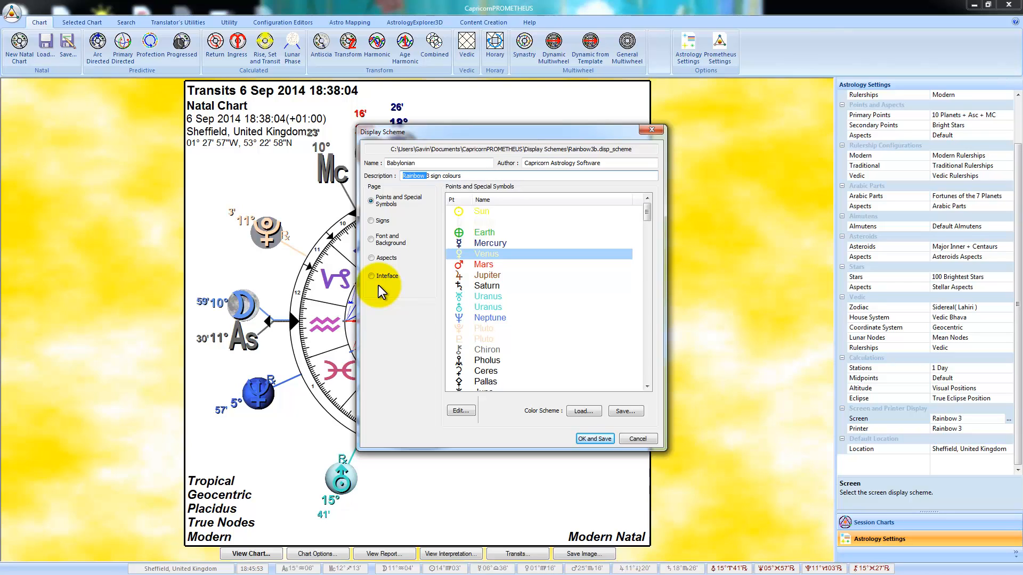
text(Babylonian)
key(Delete)
key(Delete)
key(Delete)
key(Delete)
key(Delete)
Examine the Cancer sign's colour settings and the loadable sign foreground colour schemes, plus the font and background options.
click(383, 222)
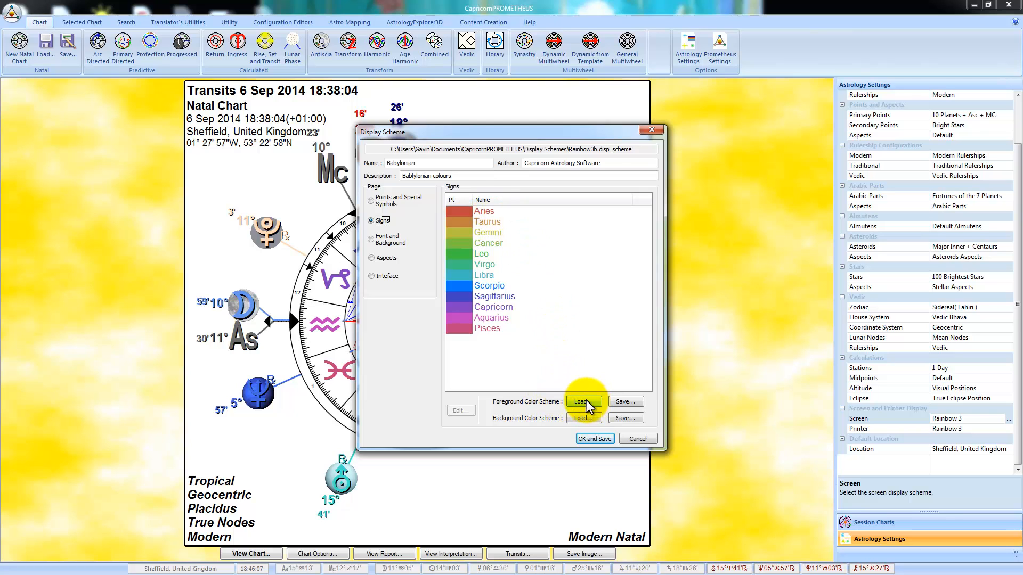
double_click(456, 243)
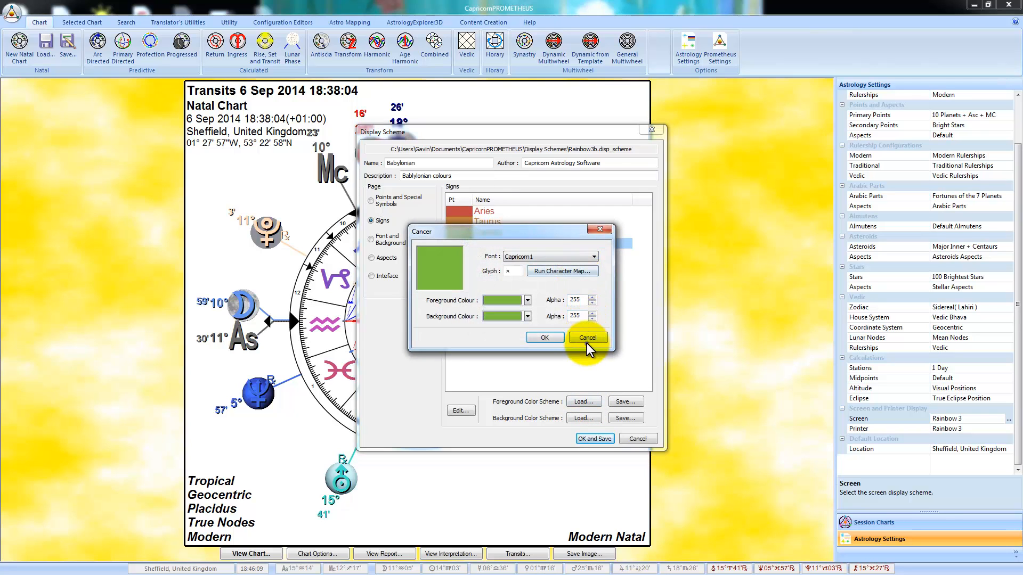
click(586, 338)
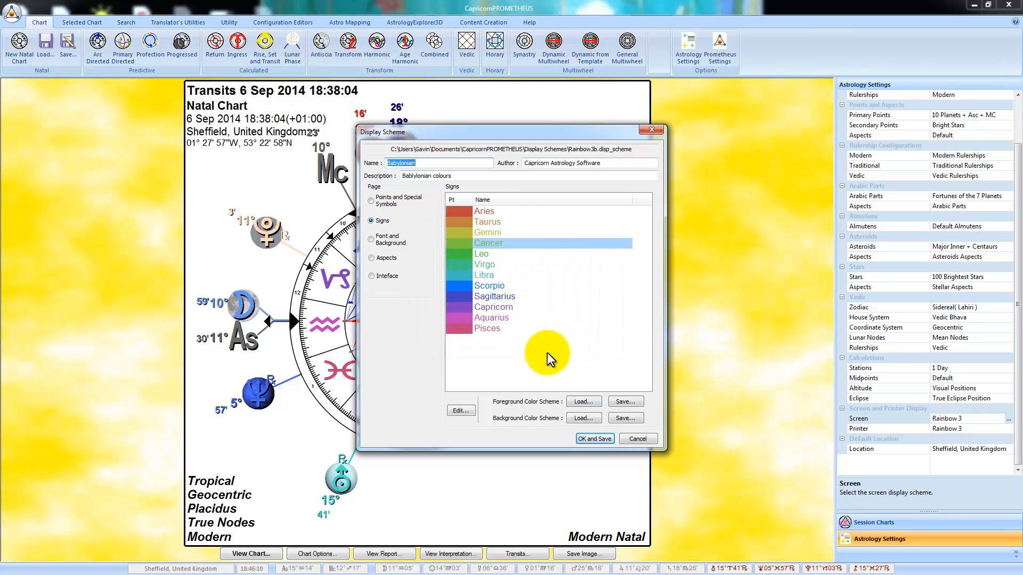
click(575, 404)
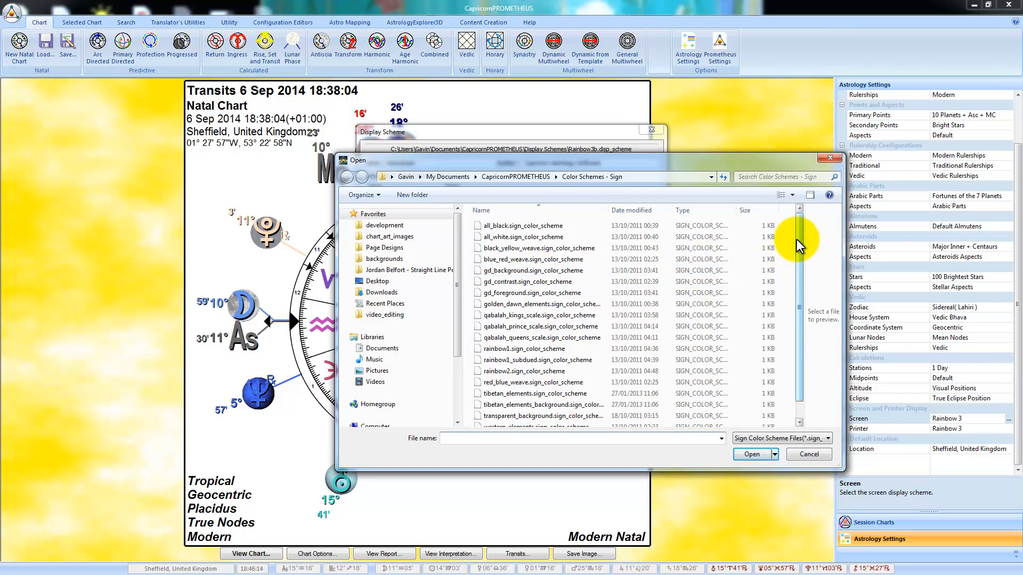
drag(797, 239, 798, 267)
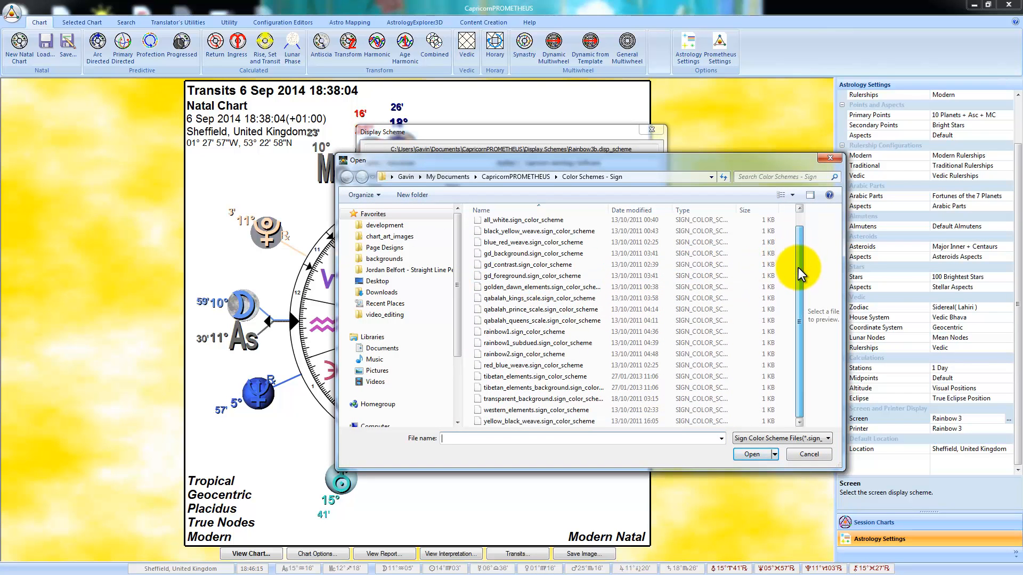
click(815, 456)
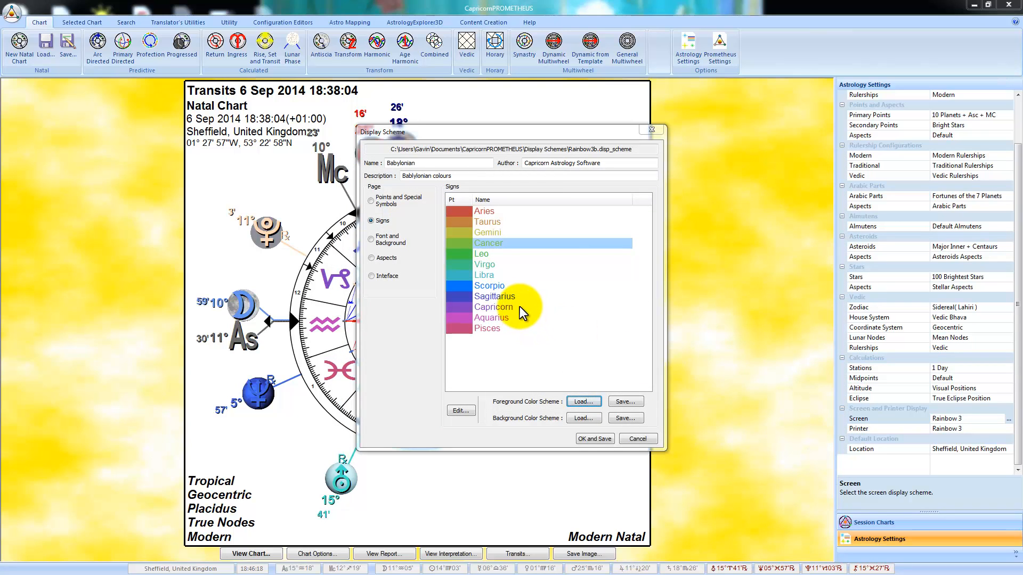
click(391, 241)
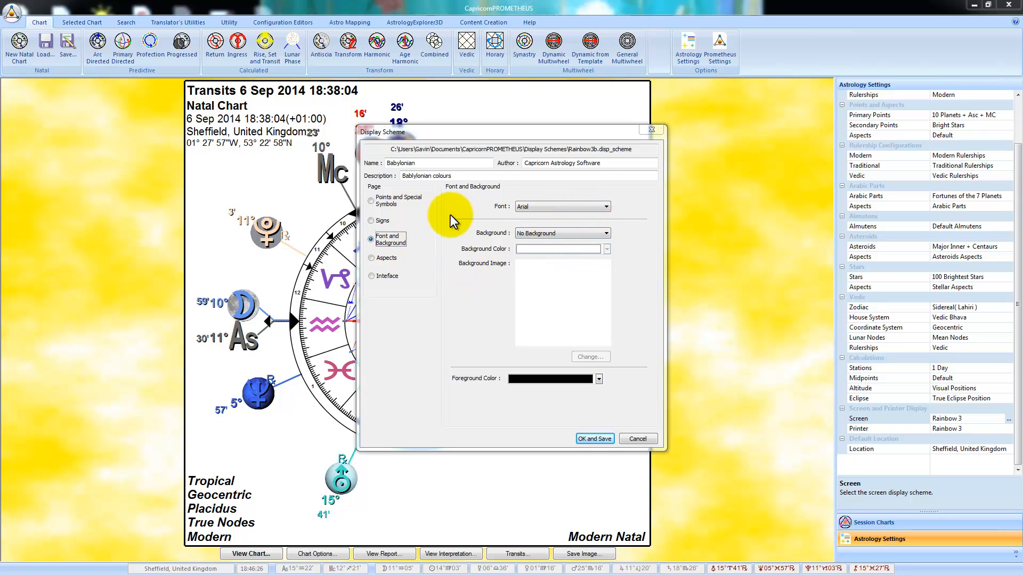
Enable the use of the display scheme's own aspects so that they override the aspect configuration.
click(389, 259)
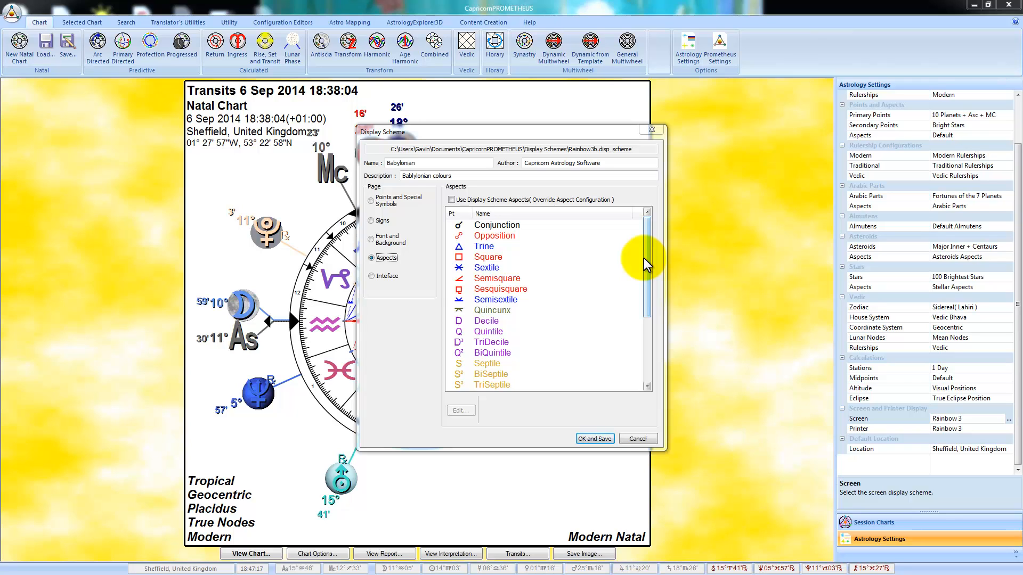
click(469, 200)
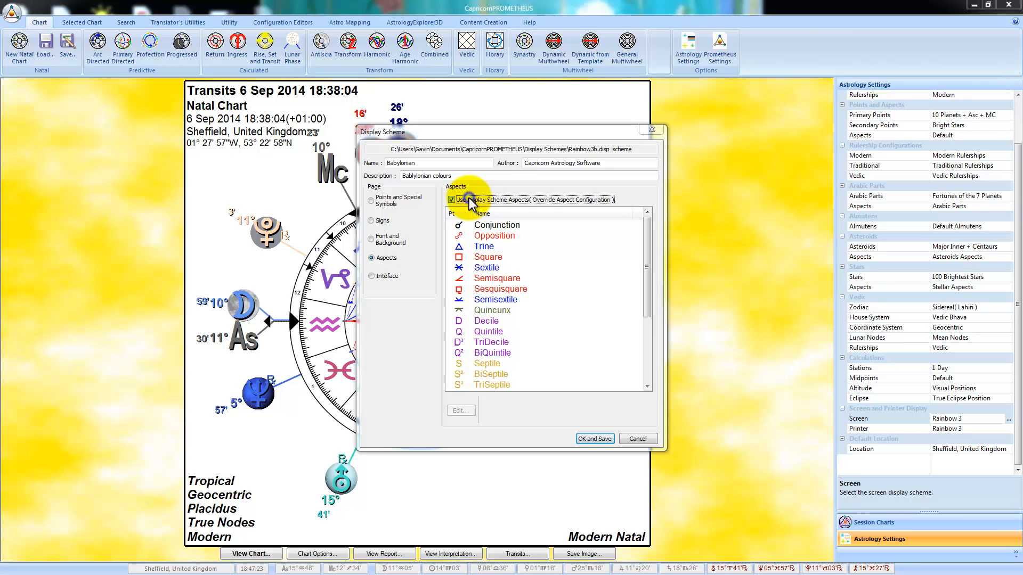
click(500, 200)
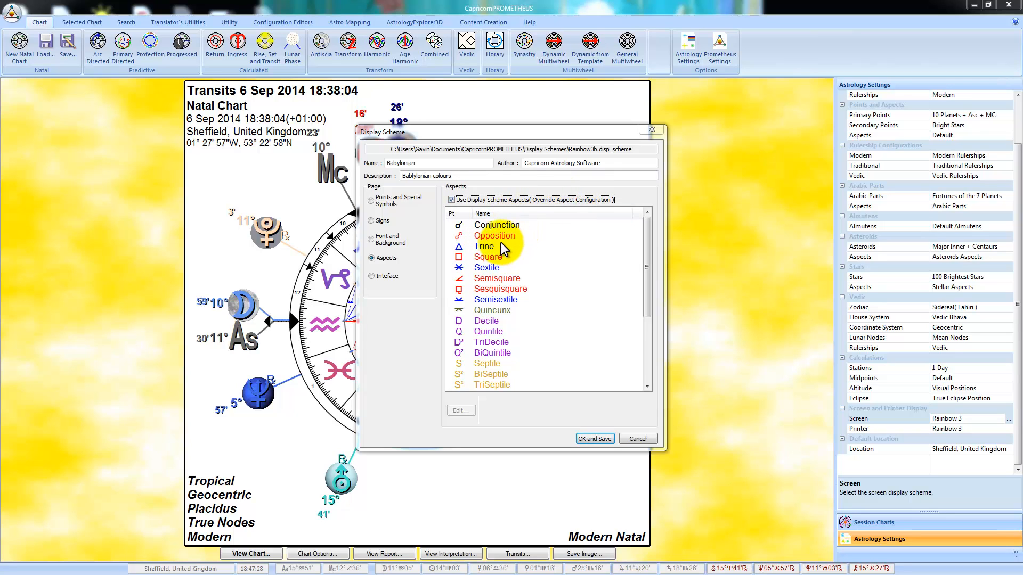
click(532, 201)
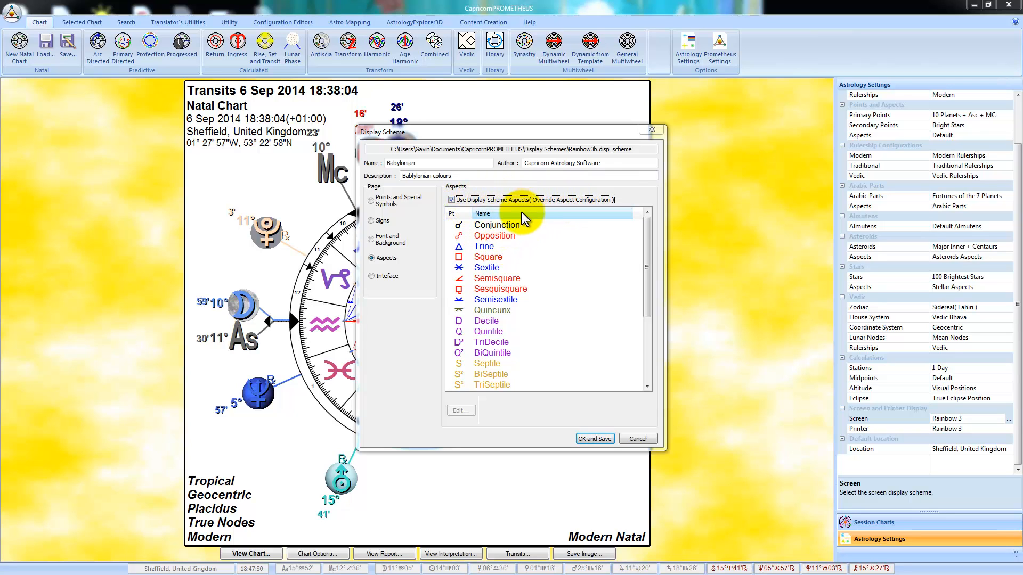
Change the Trine aspect's colour to green in the Babylonian scheme.
double_click(489, 249)
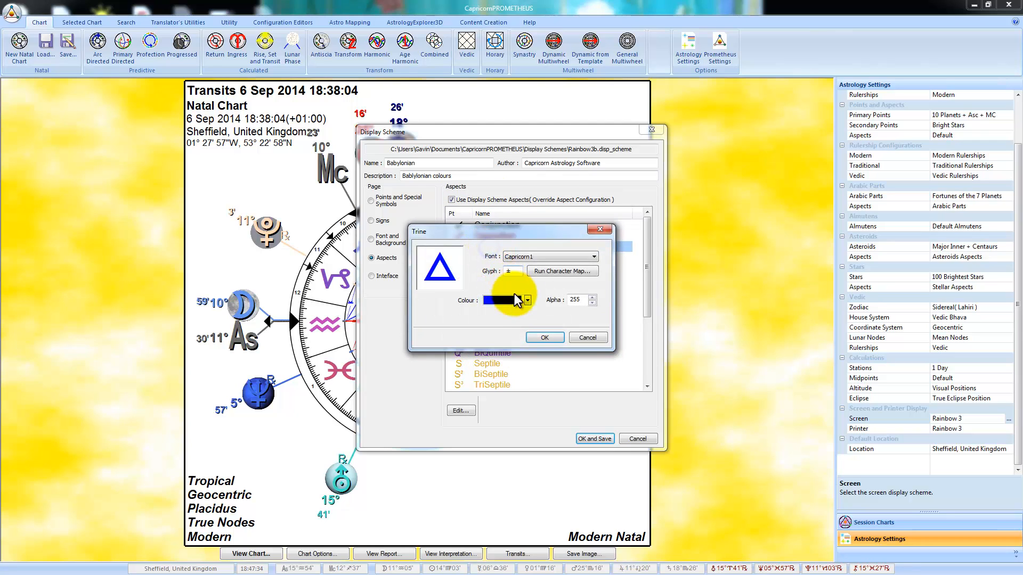
click(516, 301)
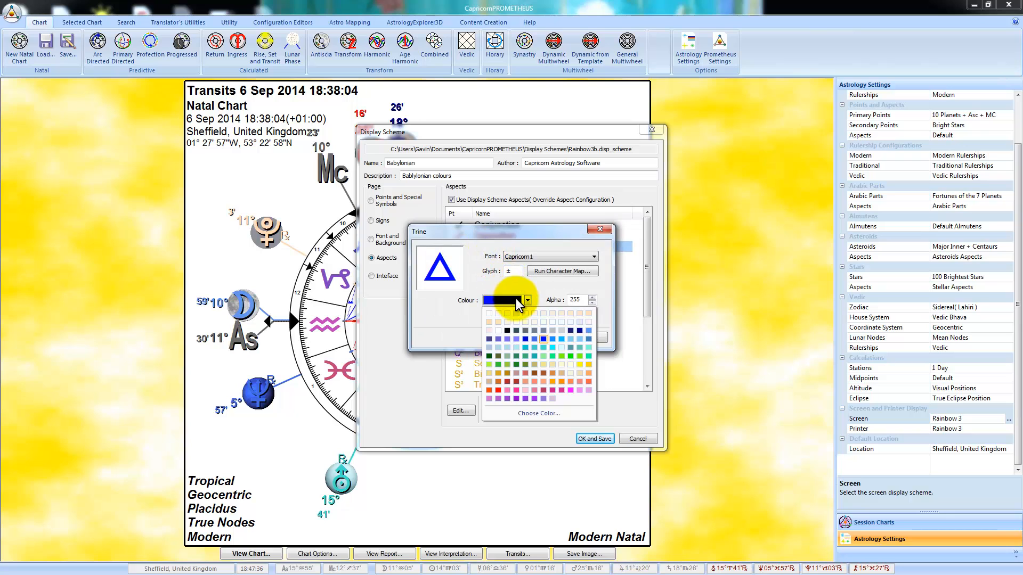
click(497, 364)
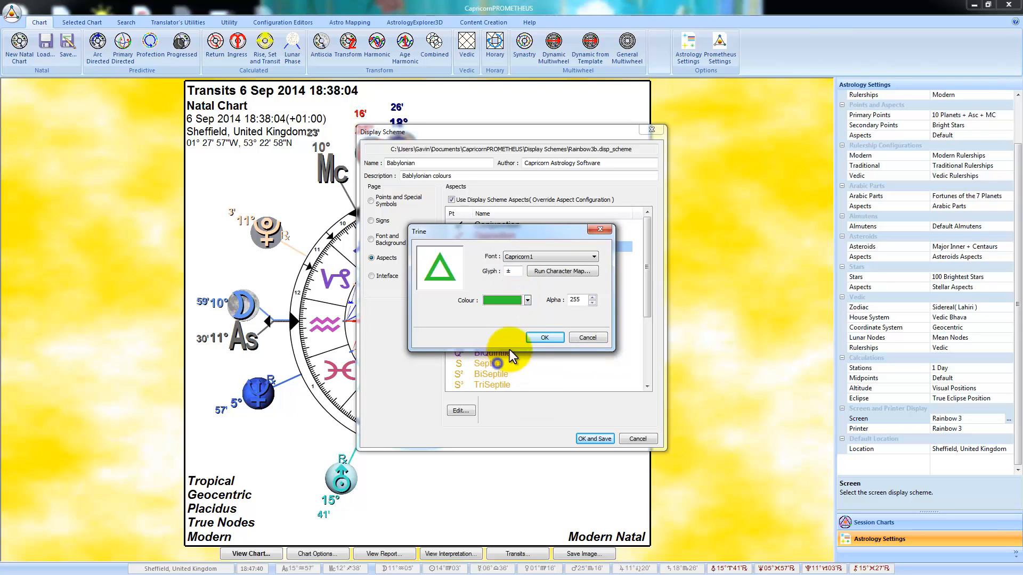
click(543, 338)
Give the Sextile aspect the same green colour as the Trine.
double_click(474, 268)
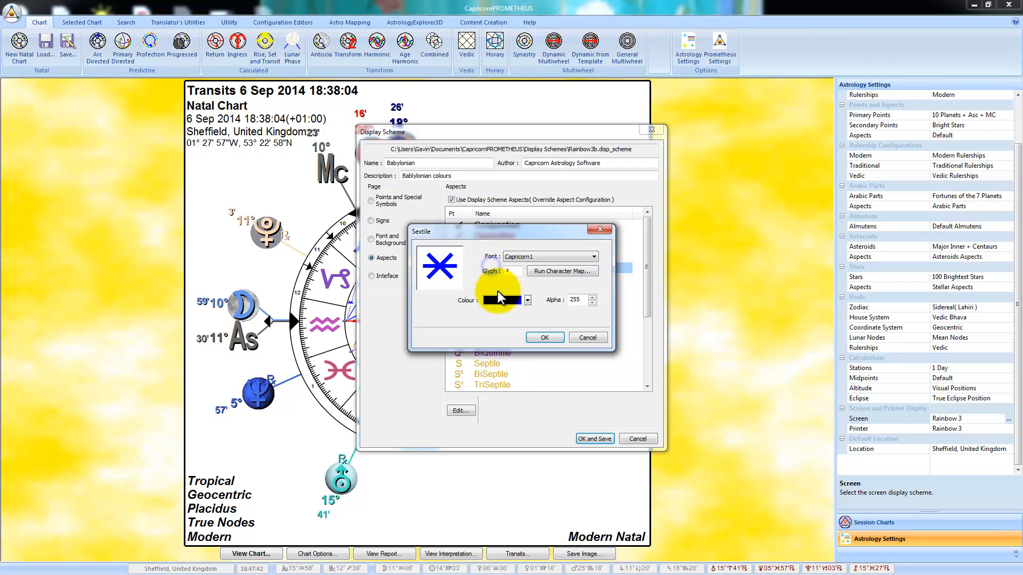
click(498, 292)
click(497, 364)
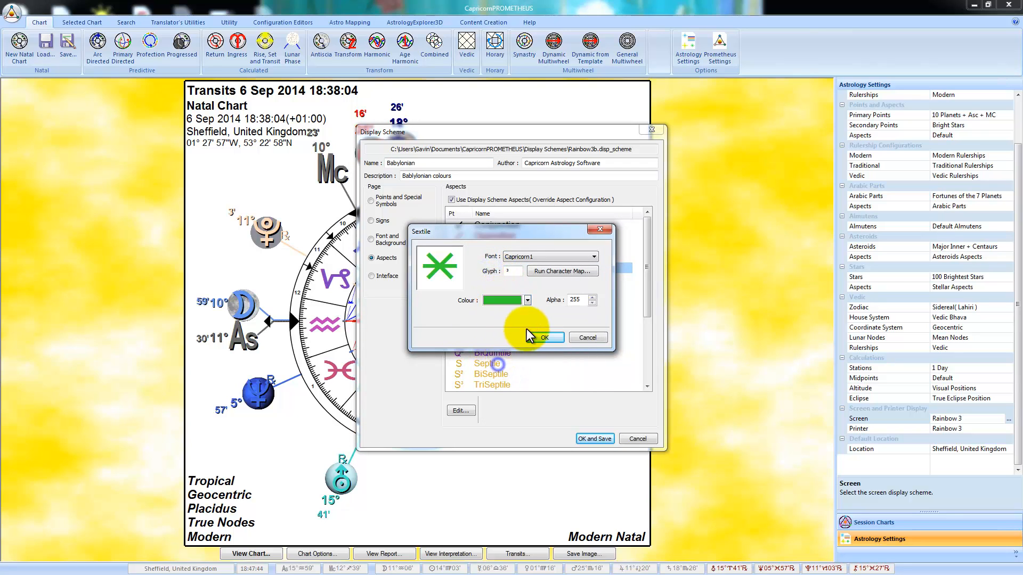
click(539, 338)
Set the Semisextile aspect's colour to the same green and save the display scheme.
double_click(493, 300)
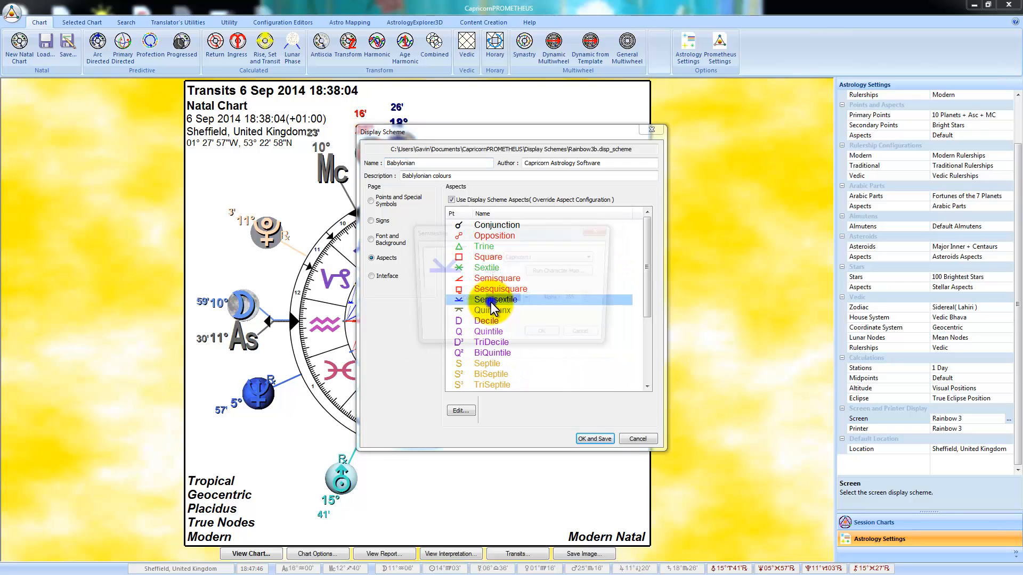
click(497, 301)
click(501, 364)
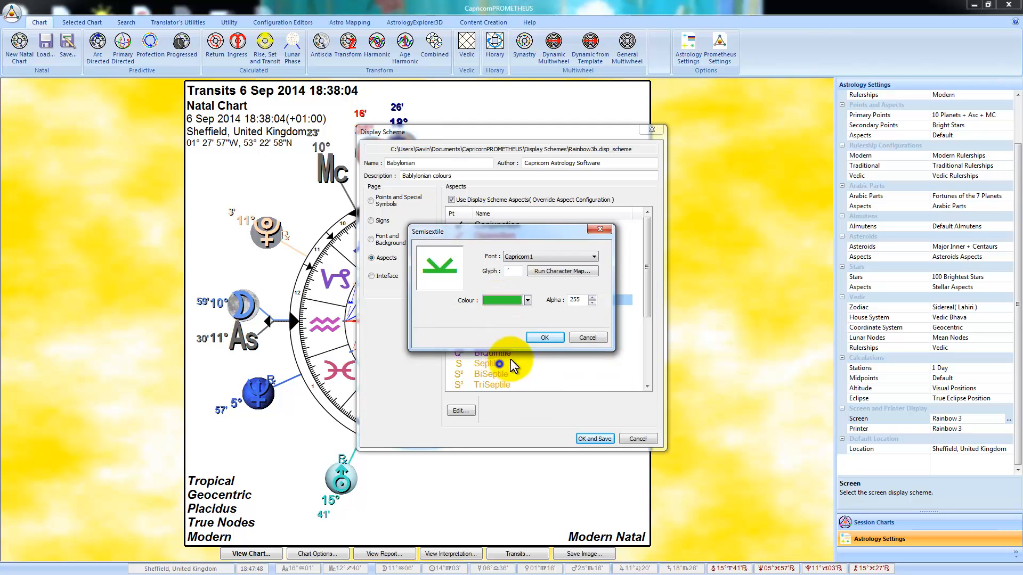
click(539, 333)
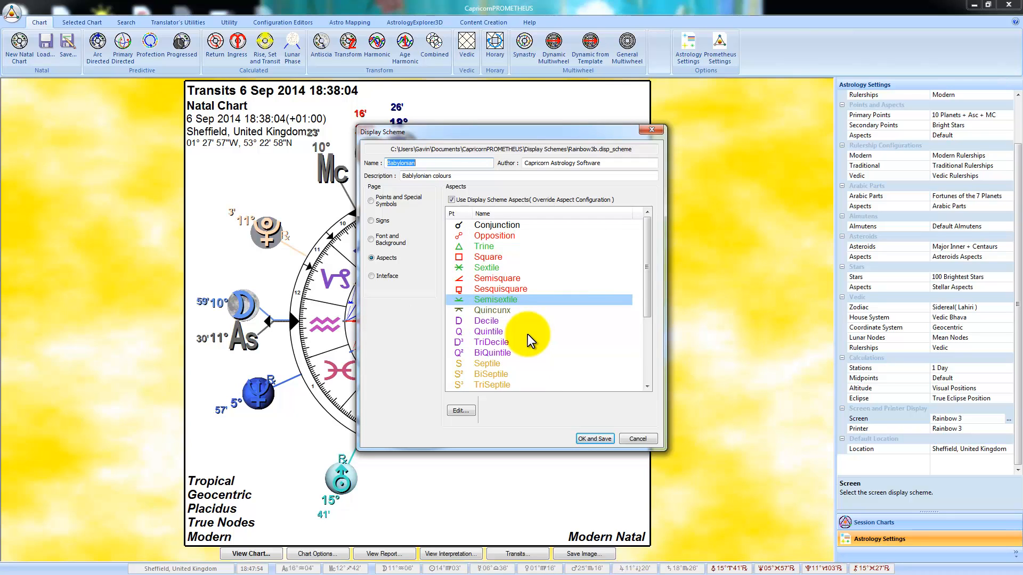
click(592, 436)
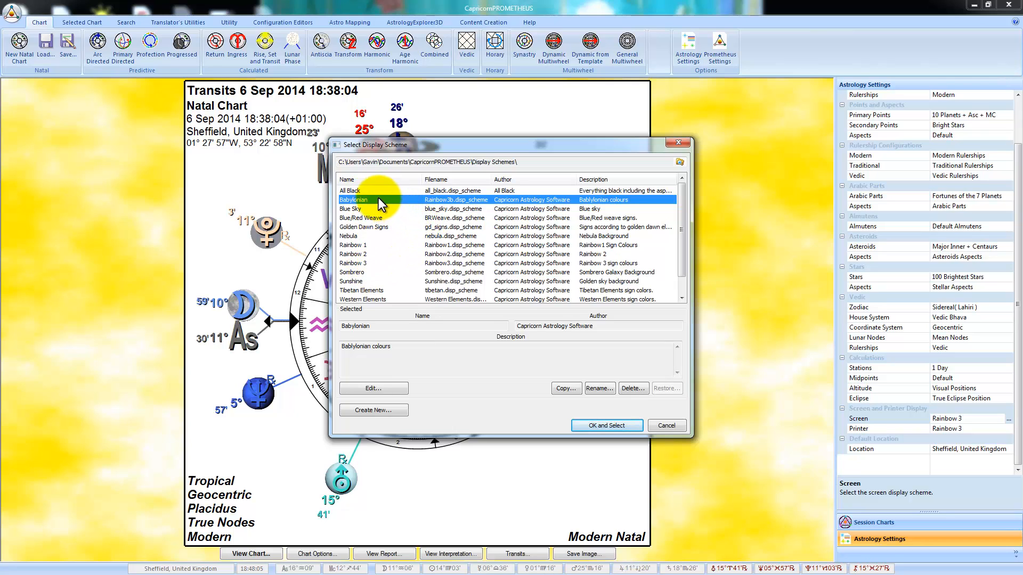
Rename the Babylonian scheme's file to "babylonian" and apply that scheme as the screen display scheme.
click(597, 389)
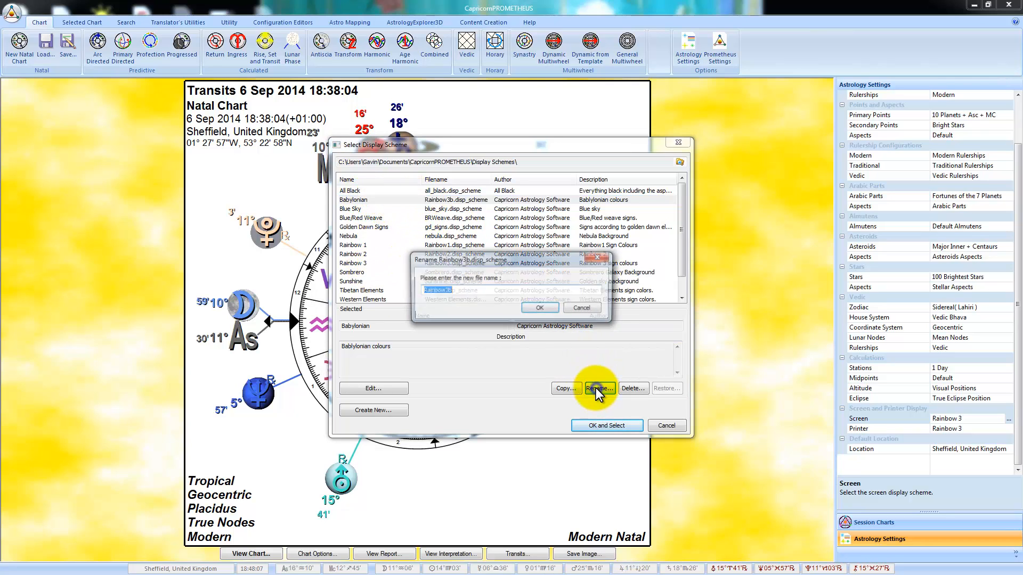
text(babylonian)
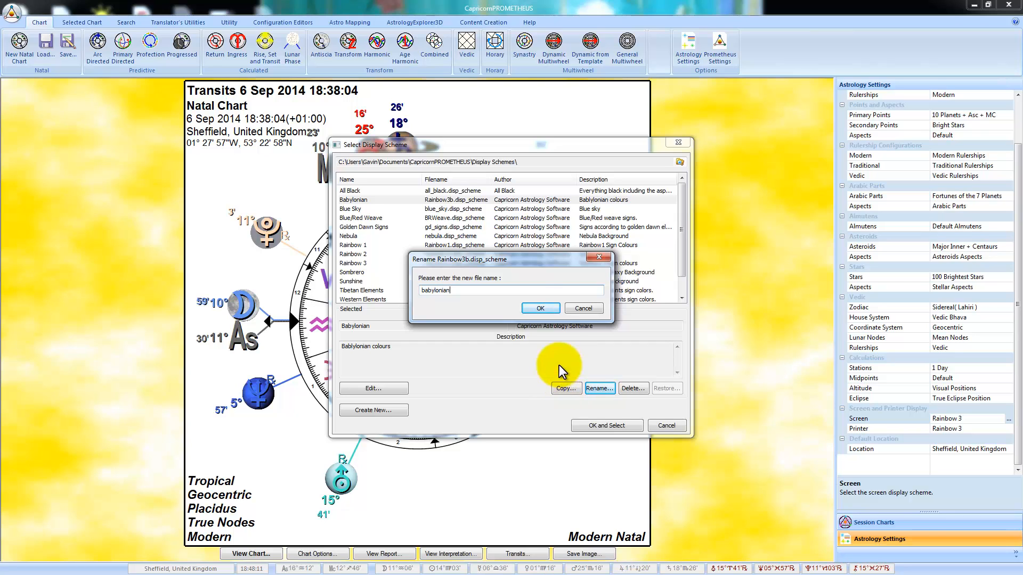
click(550, 310)
click(471, 200)
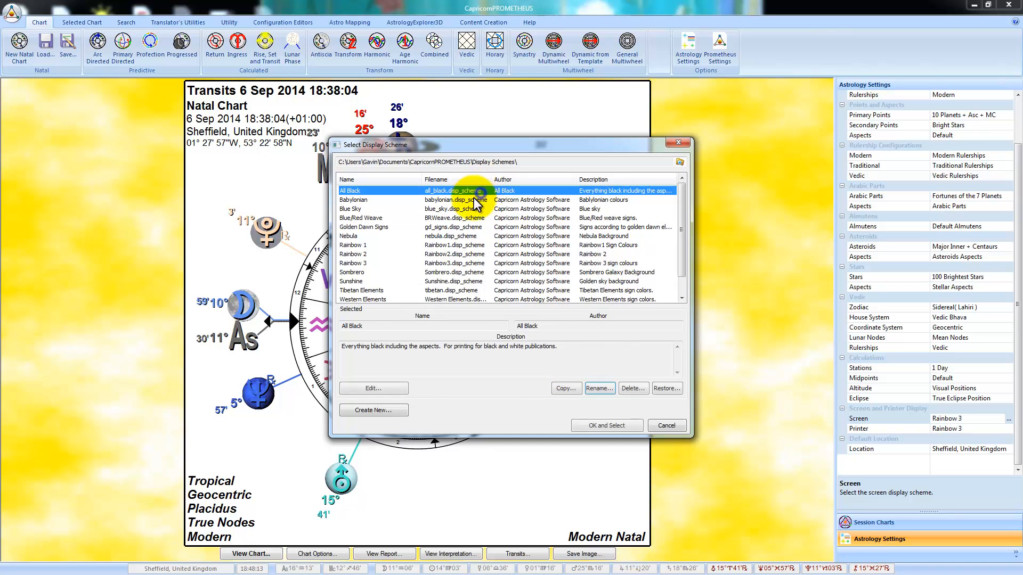
click(609, 426)
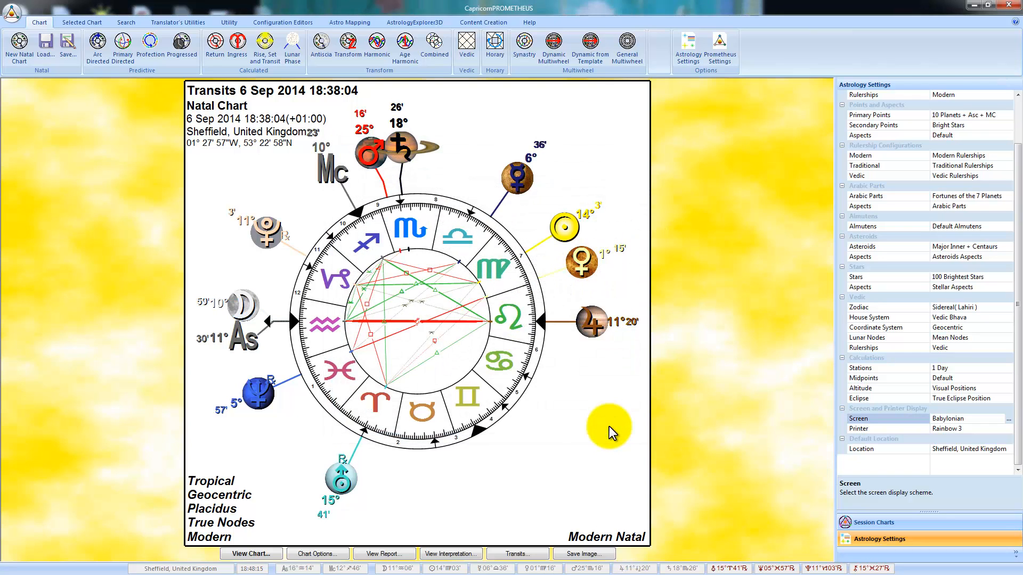